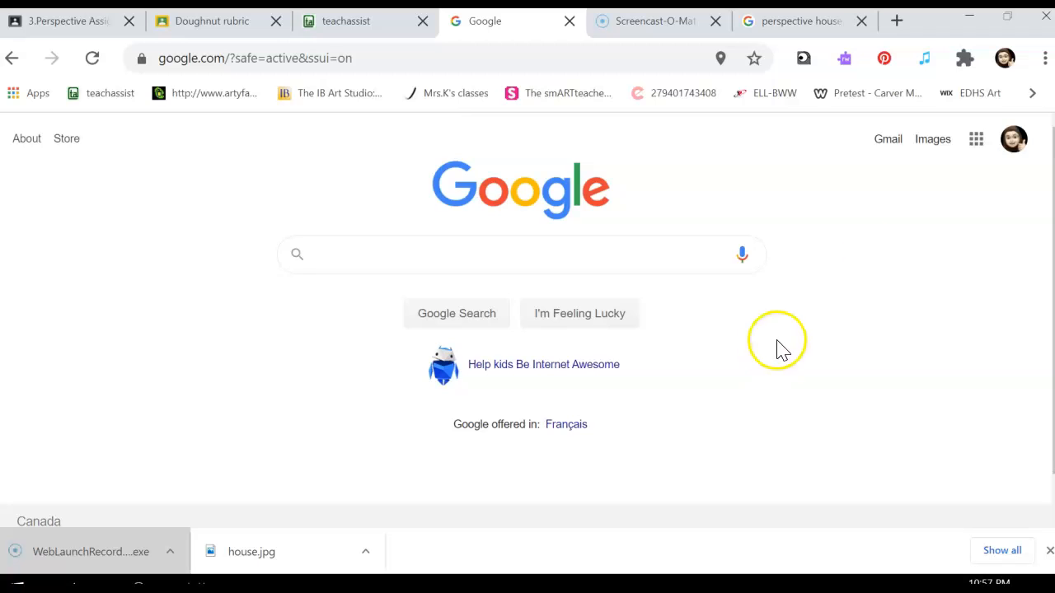
# Step: Go to Google Sites and open the teacher's art site, the first one among the recent sites
pyautogui.click(975, 142)
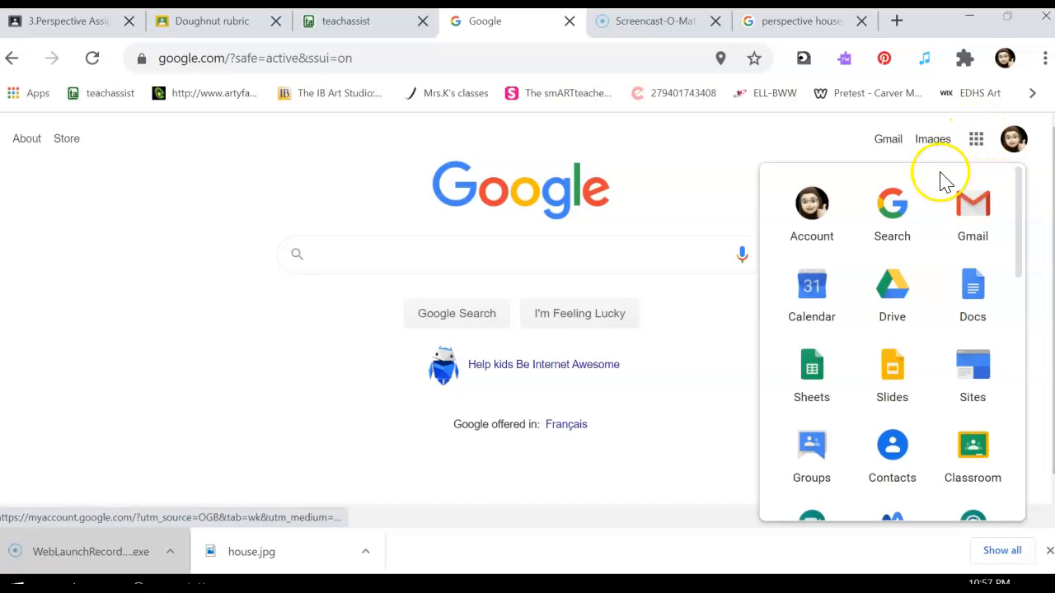
pyautogui.scroll(-1, 915, 267)
pyautogui.click(973, 319)
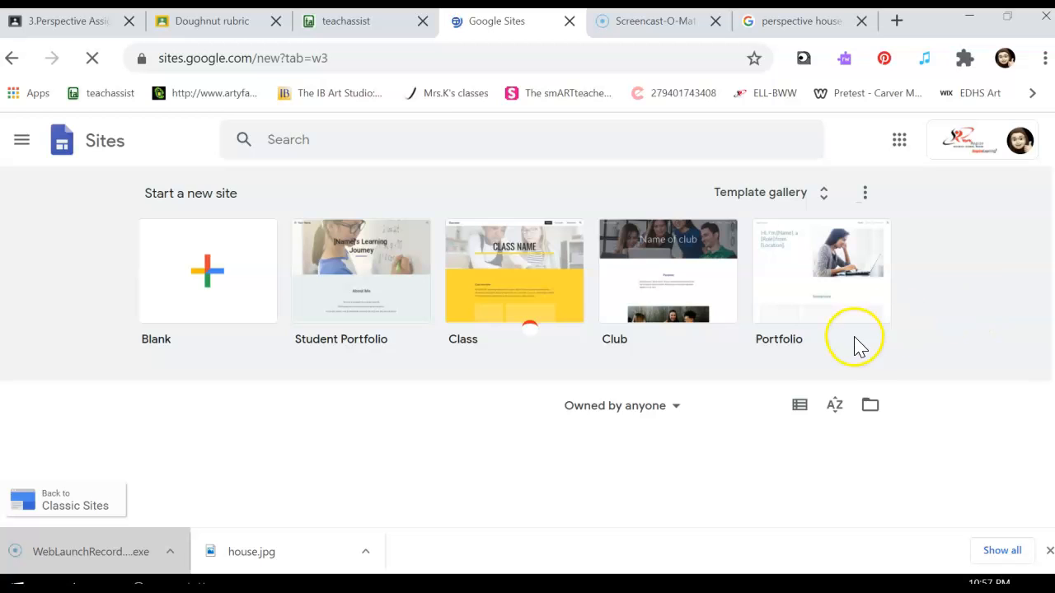
pyautogui.scroll(-1, 856, 359)
pyautogui.scroll(-1, 856, 359)
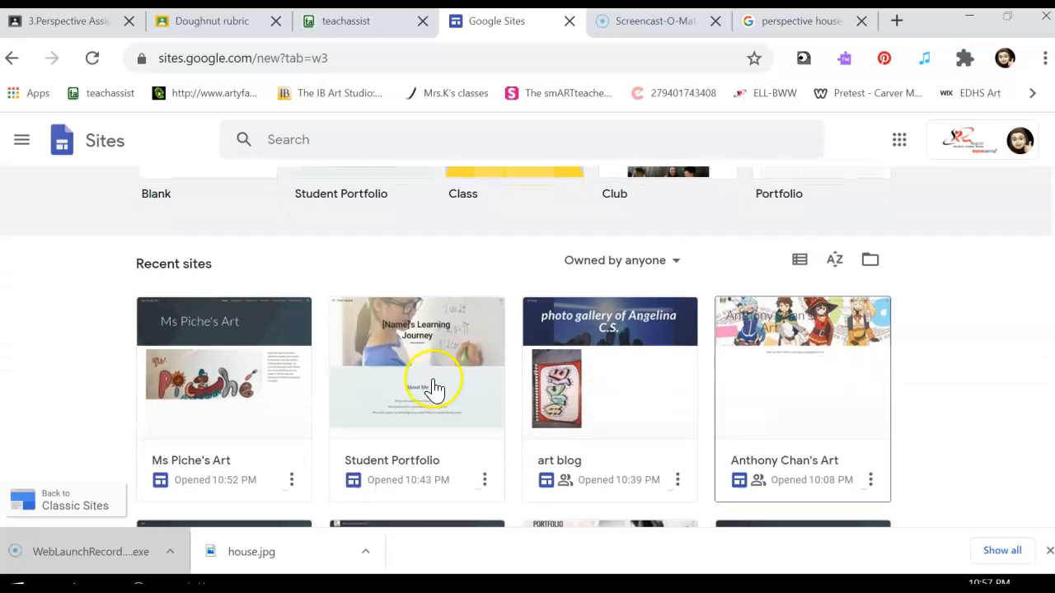
pyautogui.click(274, 419)
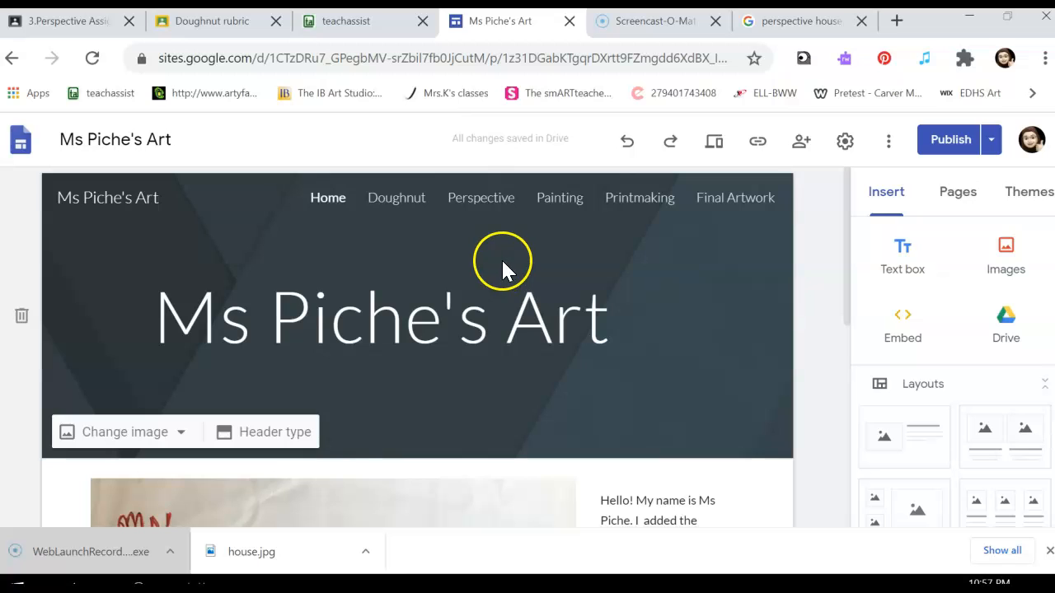
pyautogui.scroll(-1, 641, 232)
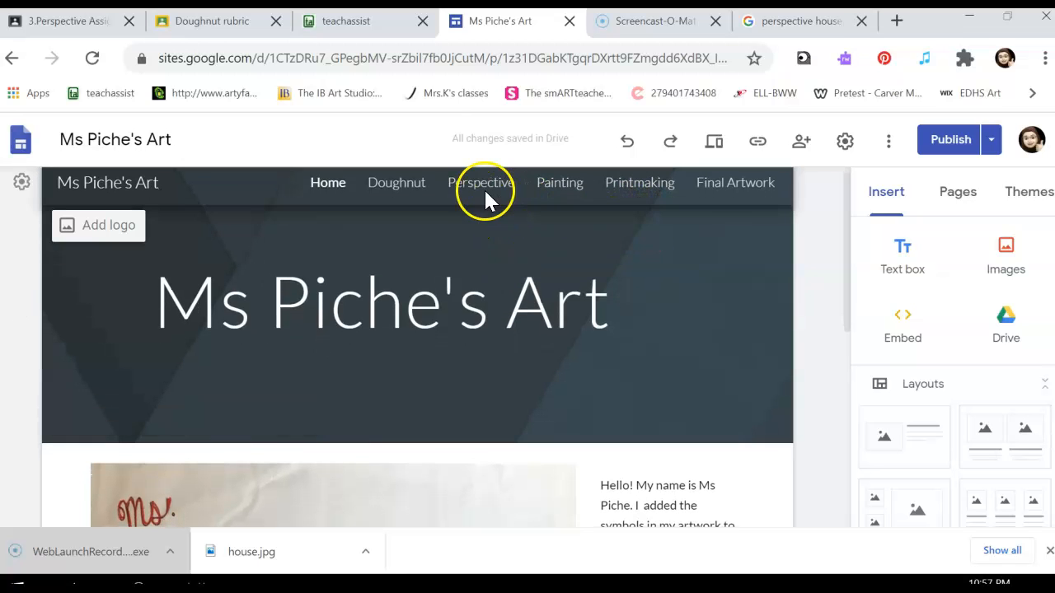
pyautogui.scroll(1, 619, 235)
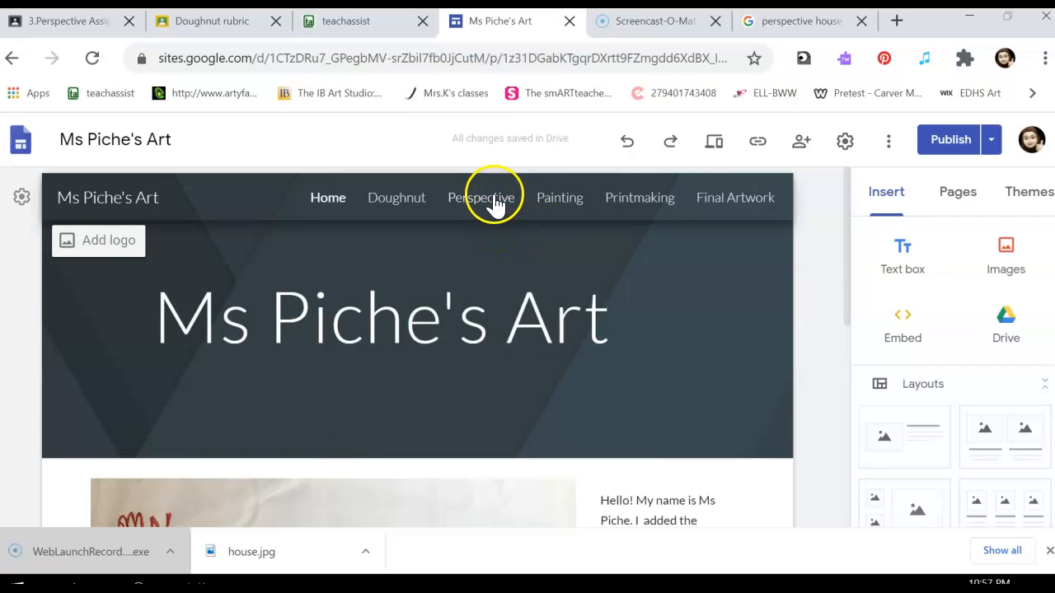
# Step: Add a new page without a name to the site and delete that page again
pyautogui.click(963, 202)
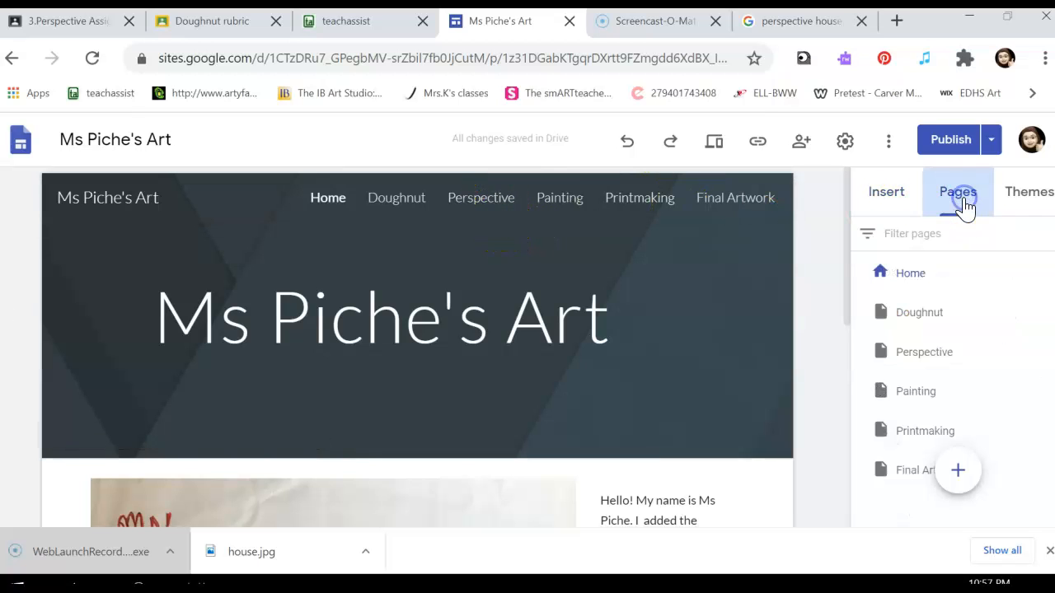
pyautogui.click(958, 470)
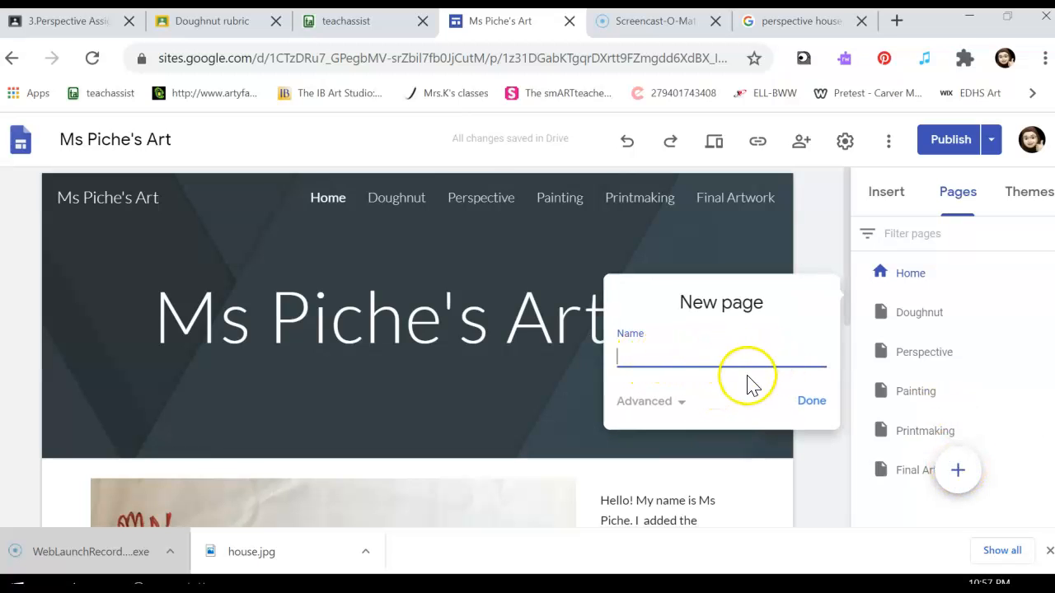
pyautogui.click(810, 401)
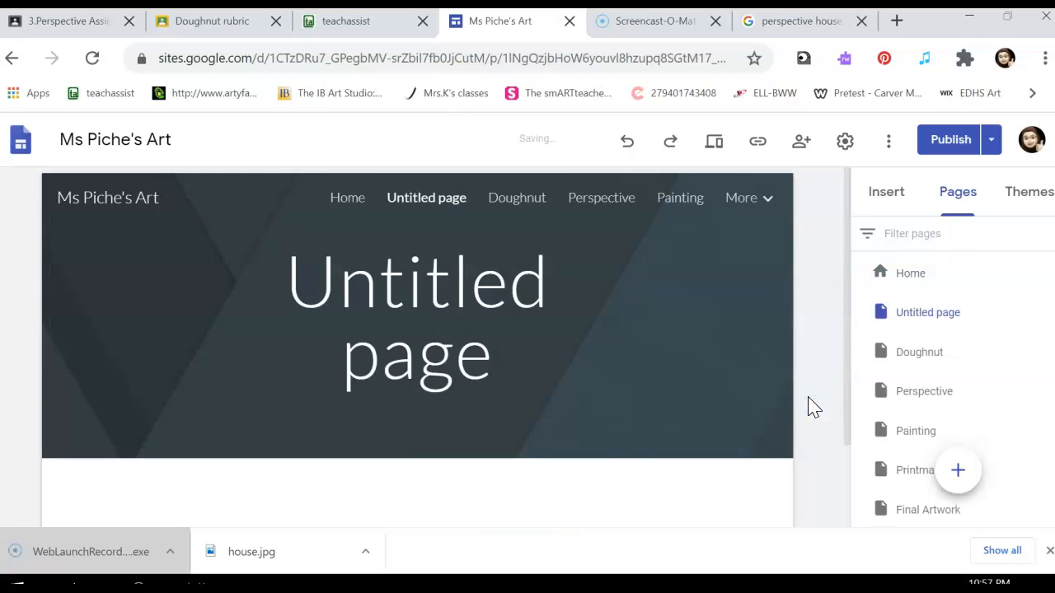
pyautogui.click(1044, 311)
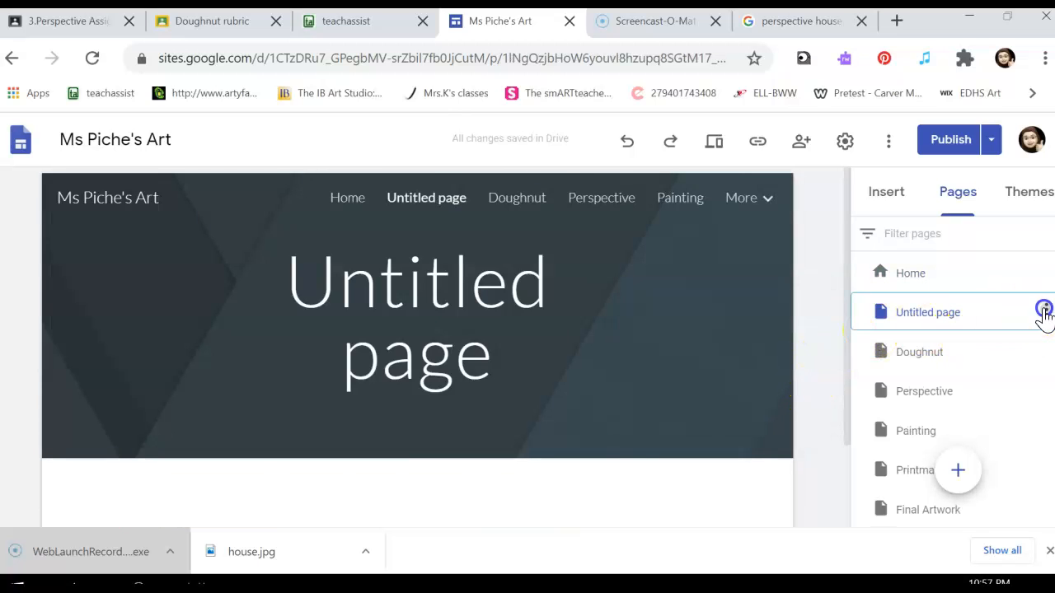
pyautogui.click(932, 505)
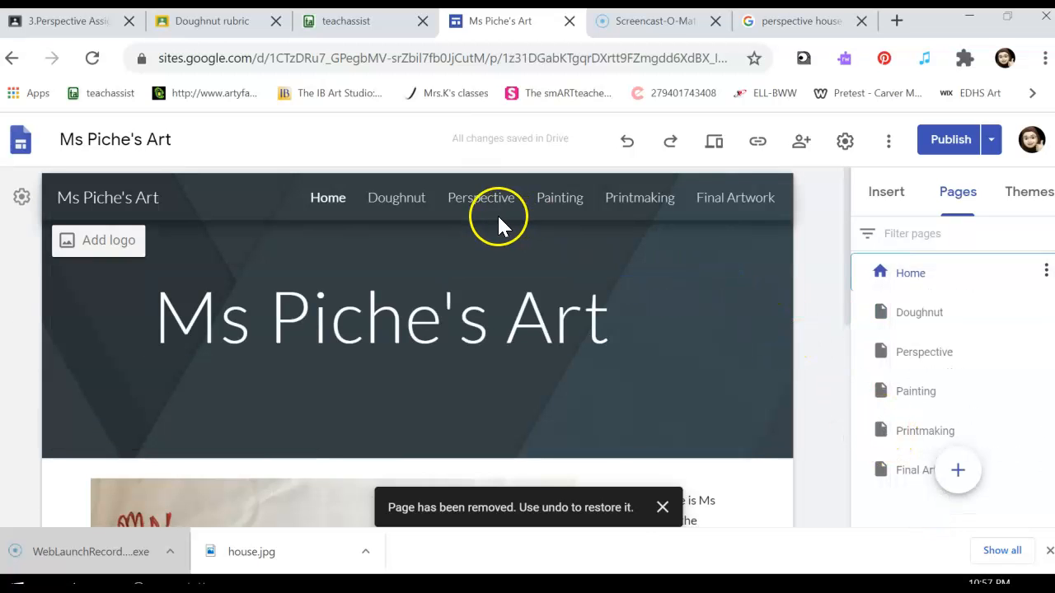
# Step: Insert the layout with two small stacked image placeholders beside one large placeholder on the Perspective page
pyautogui.click(482, 199)
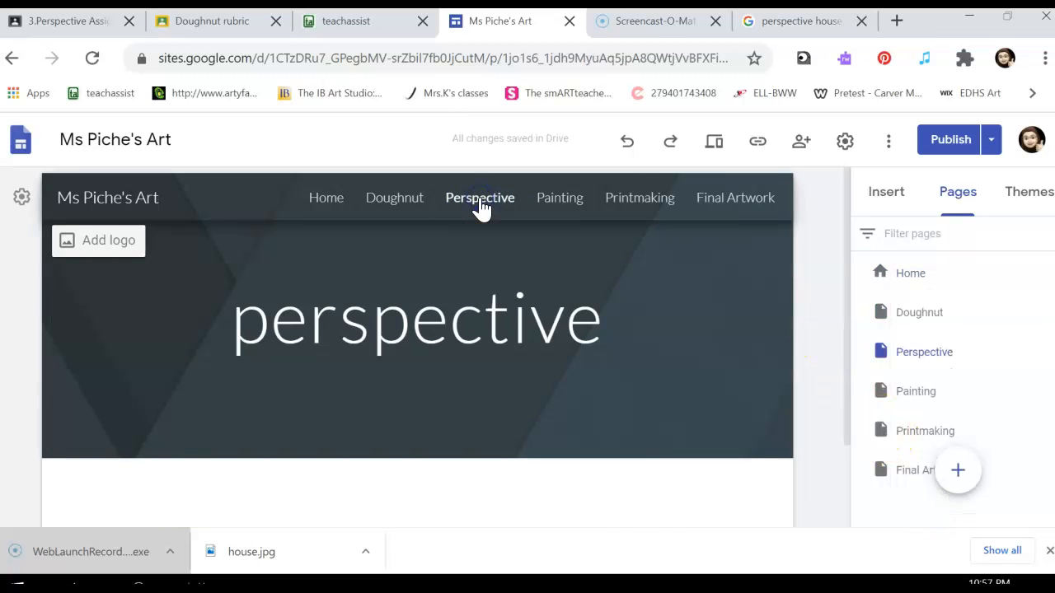
pyautogui.scroll(-2, 582, 275)
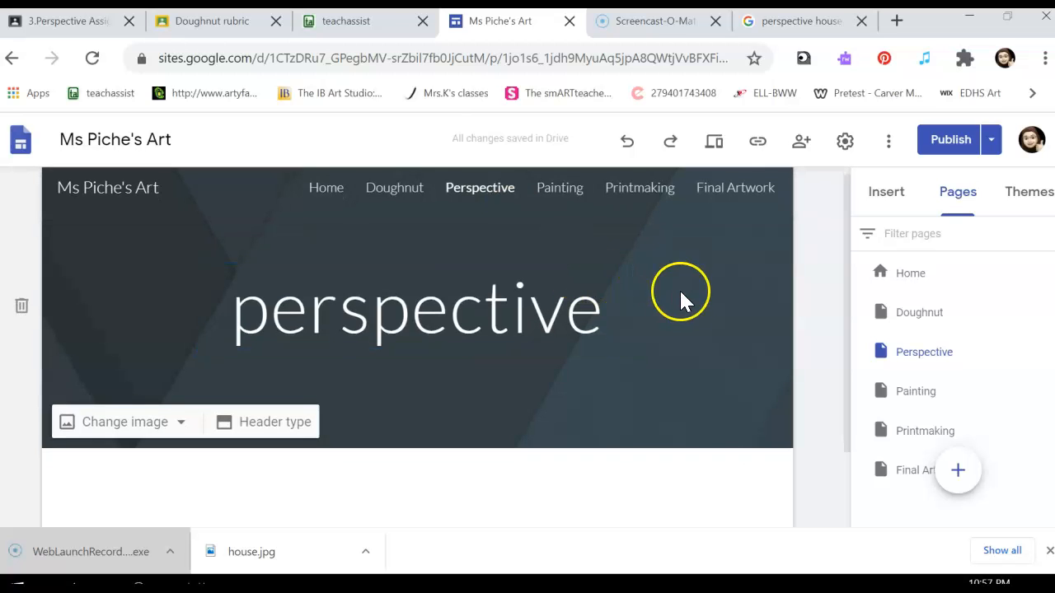
pyautogui.scroll(-1, 695, 301)
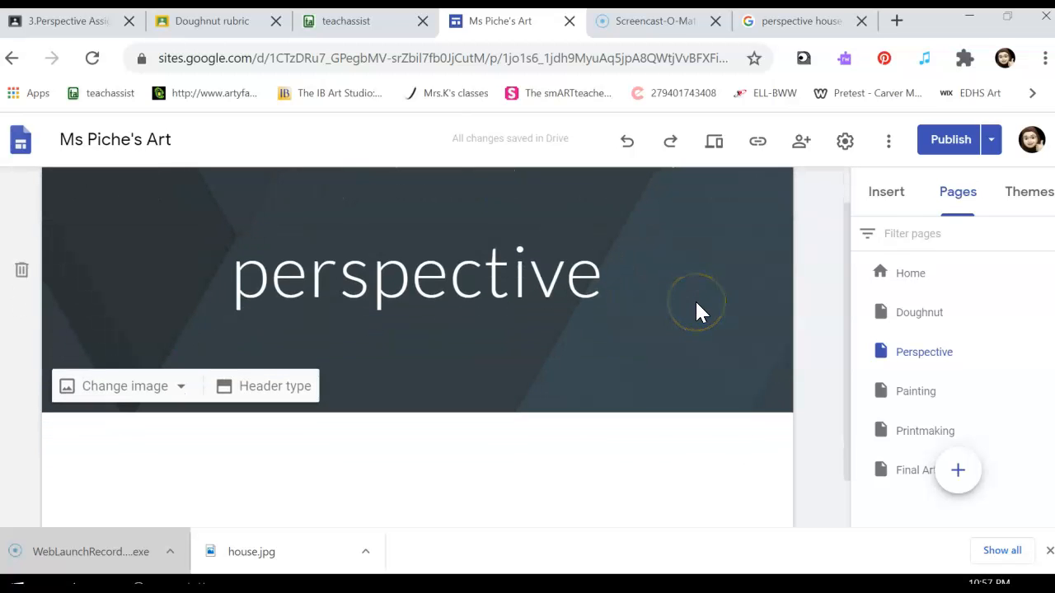
pyautogui.click(898, 213)
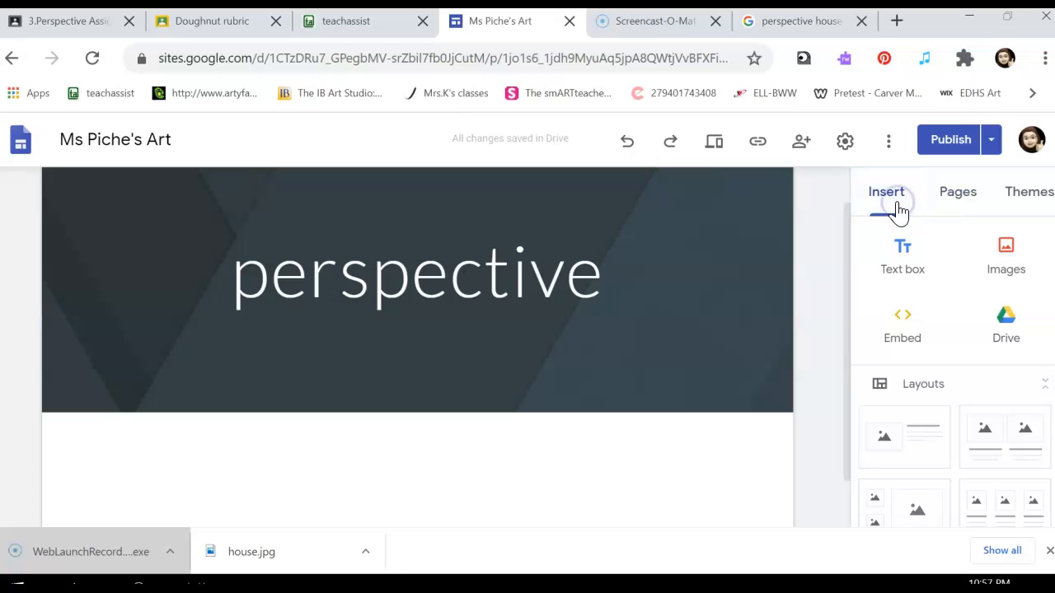
pyautogui.scroll(-1, 926, 306)
pyautogui.scroll(-1, 930, 306)
pyautogui.scroll(-3, 926, 306)
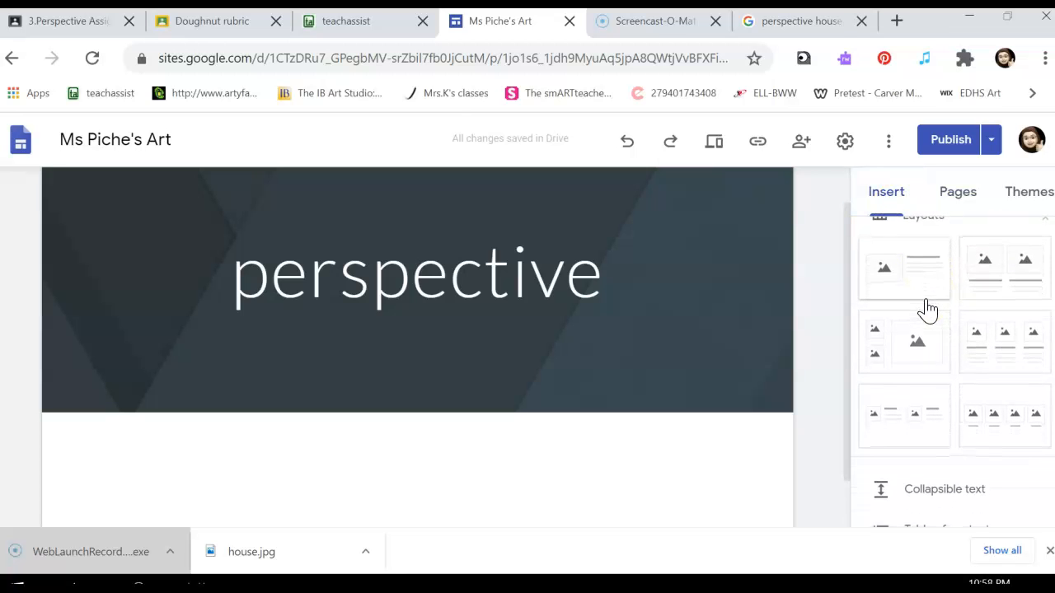
pyautogui.click(922, 352)
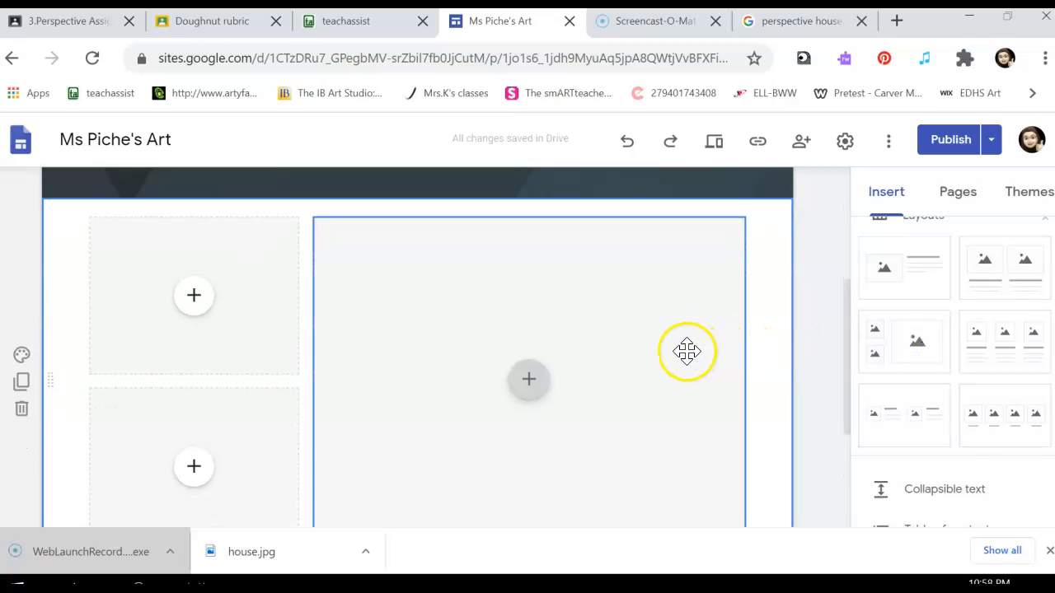
# Step: Upload the house image from Downloads into the large placeholder and uncrop it
pyautogui.click(529, 382)
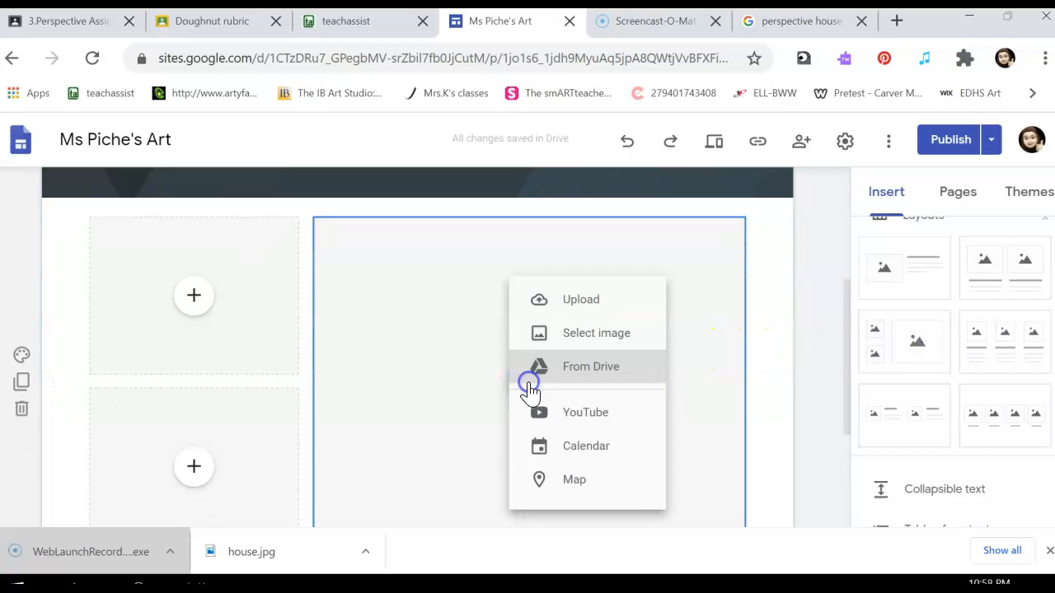
pyautogui.click(582, 308)
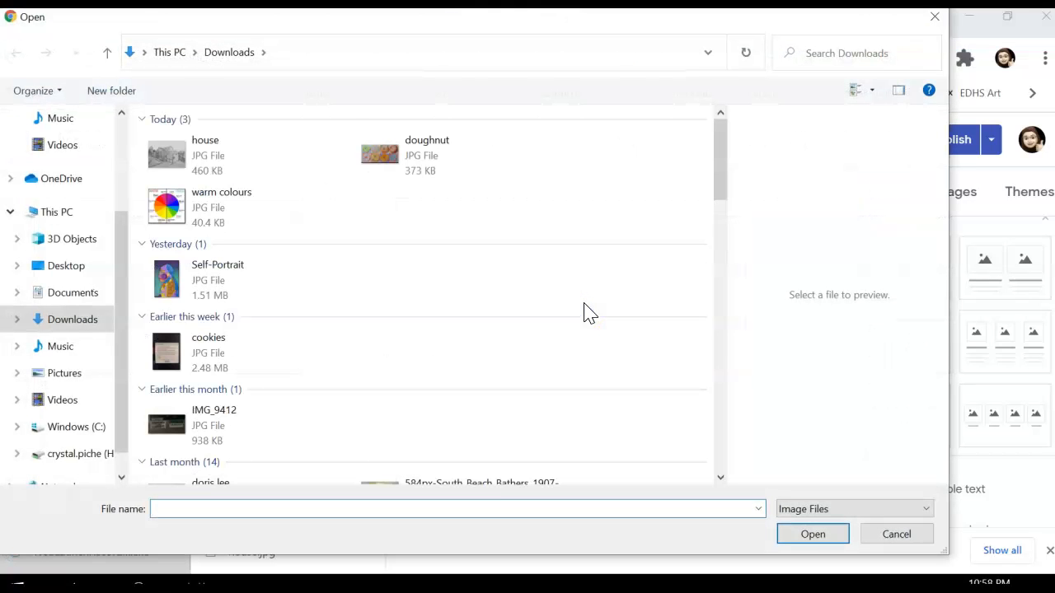
pyautogui.click(167, 155)
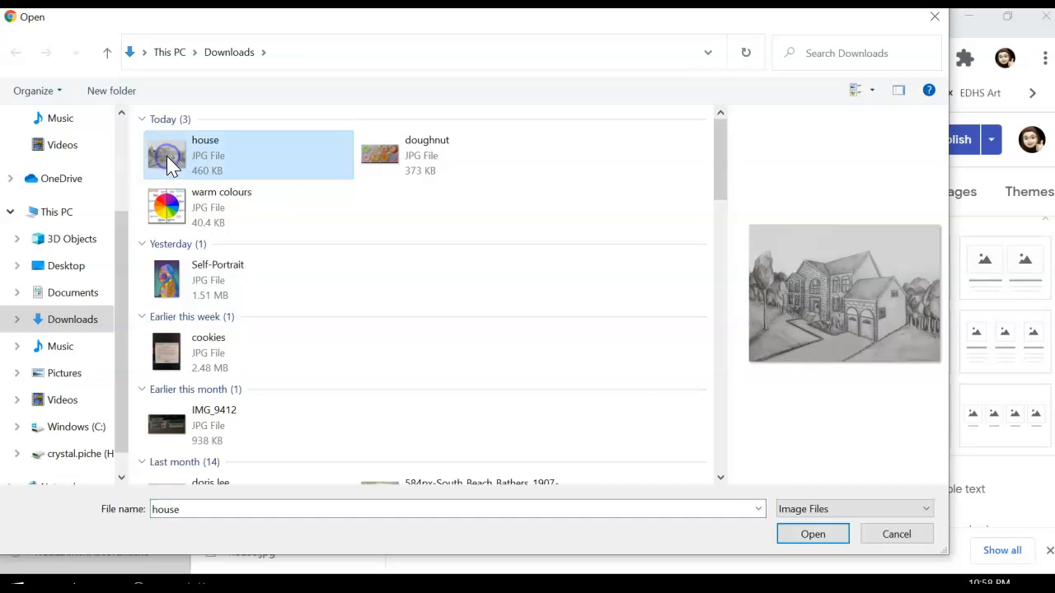
pyautogui.click(812, 535)
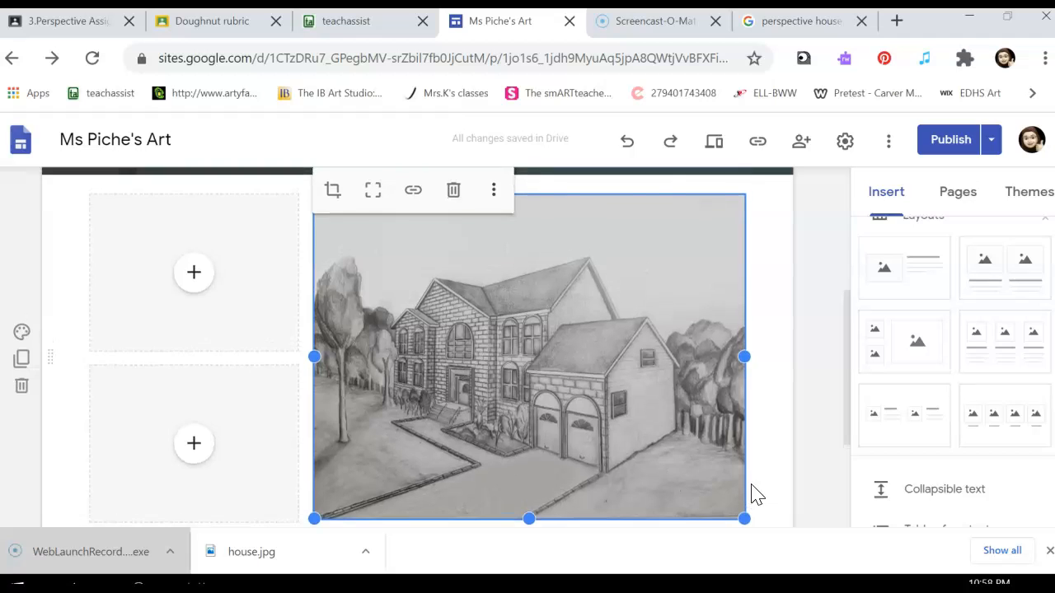
pyautogui.click(373, 196)
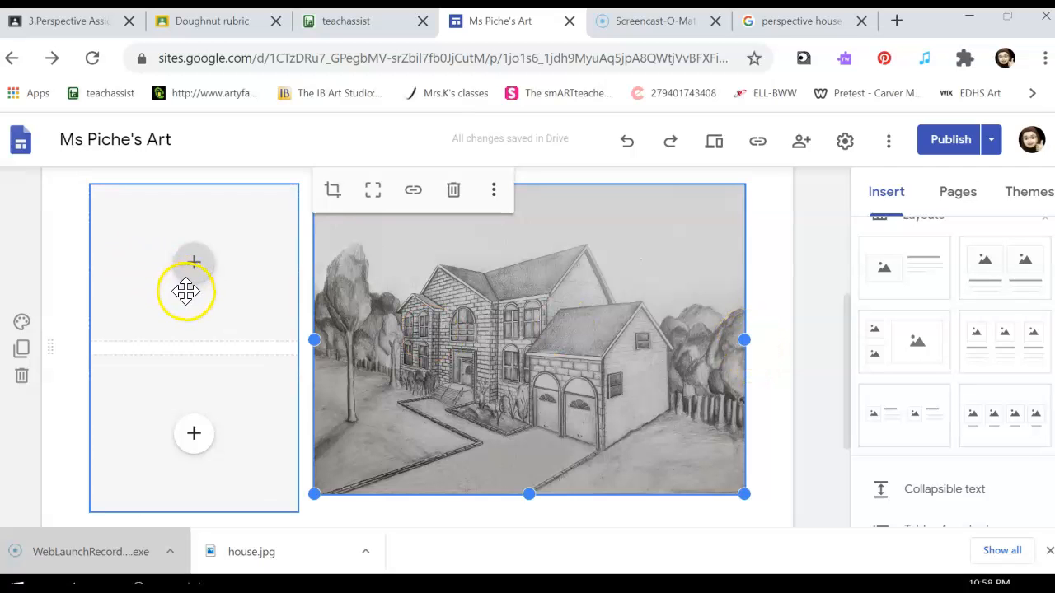
# Step: Delete the empty image placeholders beside the house drawing
pyautogui.click(172, 361)
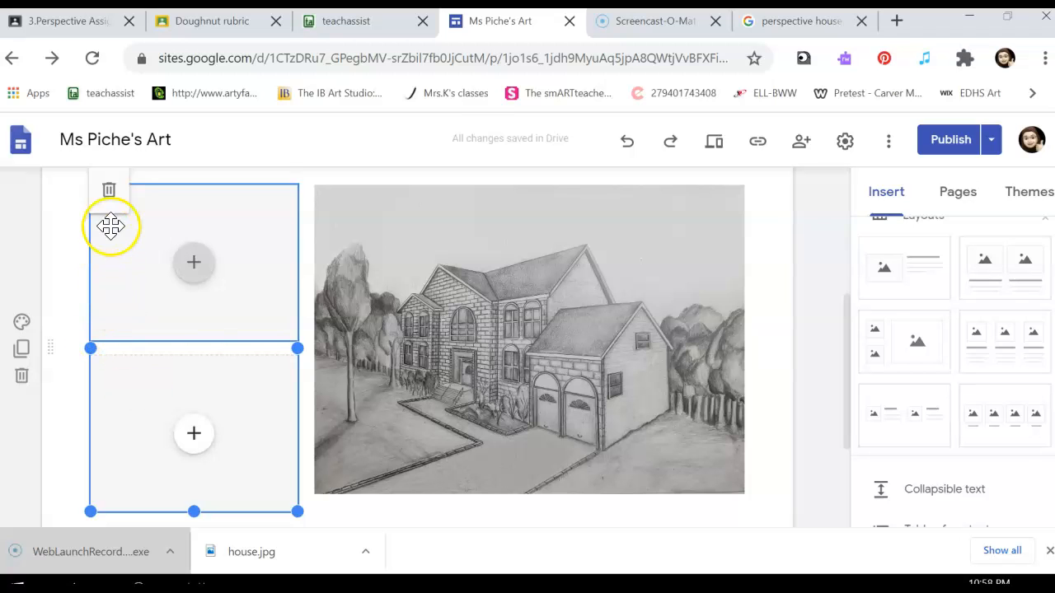
pyautogui.click(110, 200)
# Step: Enlarge the house image from its lower-left corner into the free space beside it and uncrop it
pyautogui.click(330, 294)
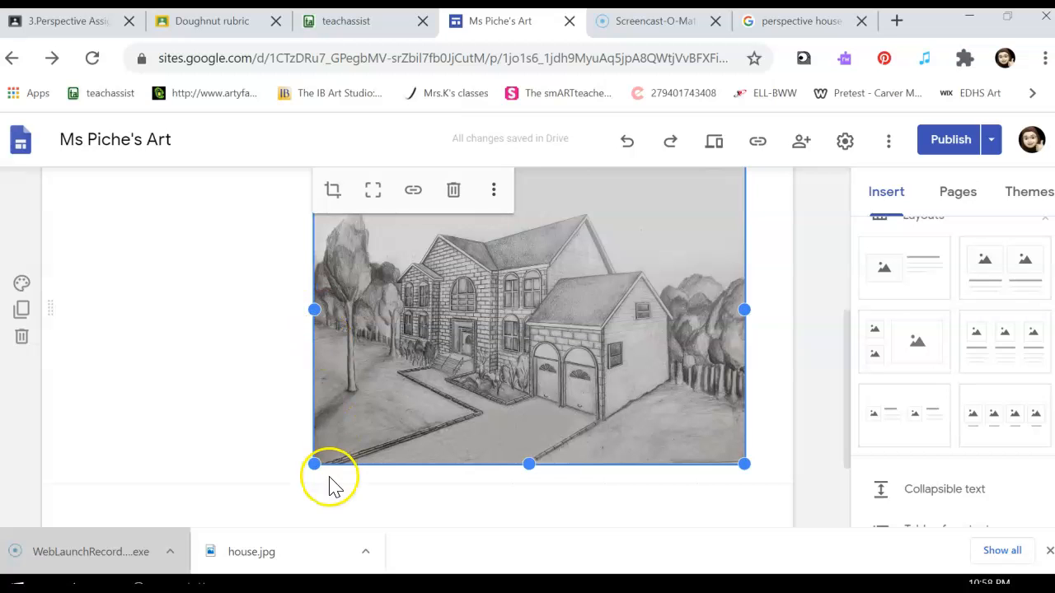
pyautogui.moveTo(313, 464); pyautogui.dragTo(228, 534)
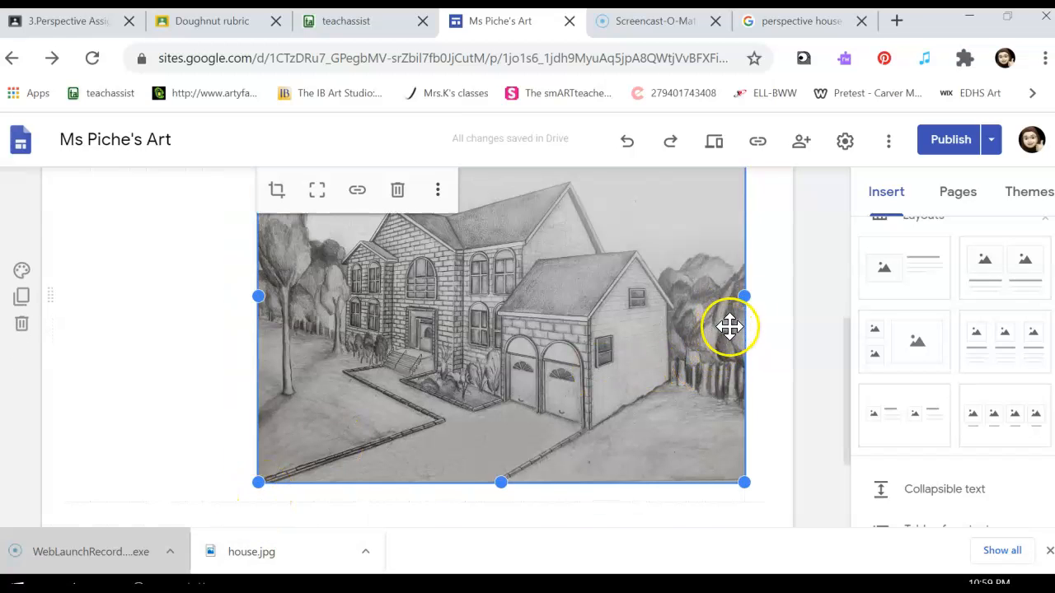
pyautogui.click(317, 196)
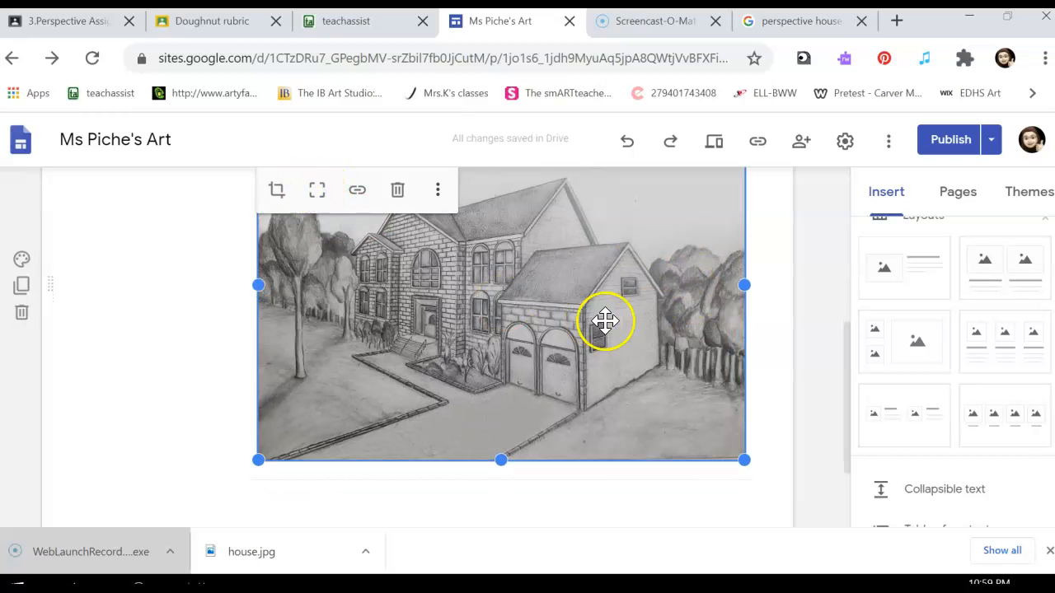
# Step: Try to stretch the house image wider and taller, and uncrop it to show the whole drawing
pyautogui.moveTo(743, 287); pyautogui.dragTo(767, 288)
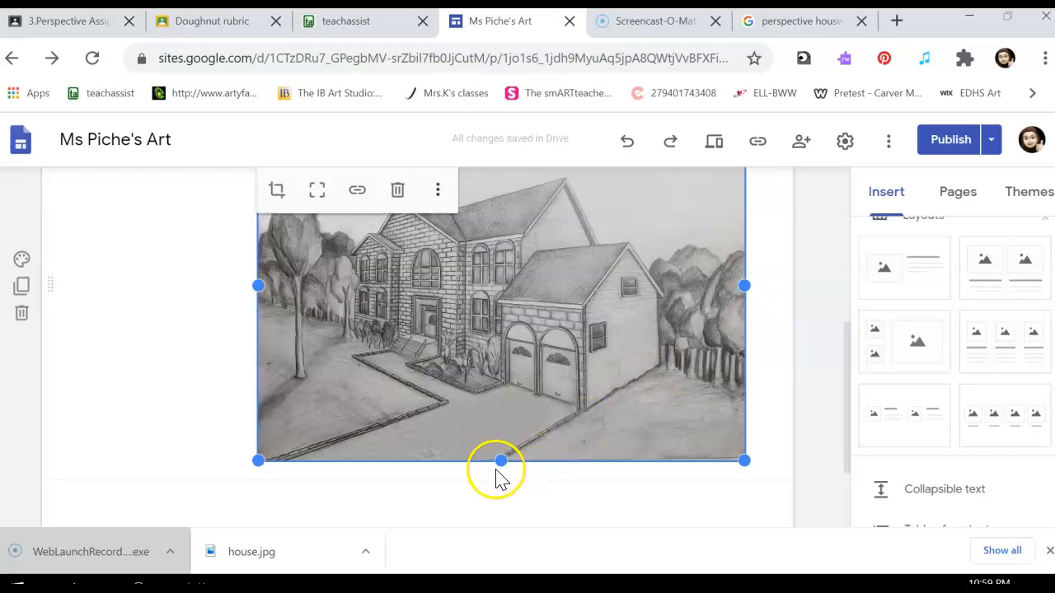
pyautogui.moveTo(503, 459); pyautogui.dragTo(502, 492)
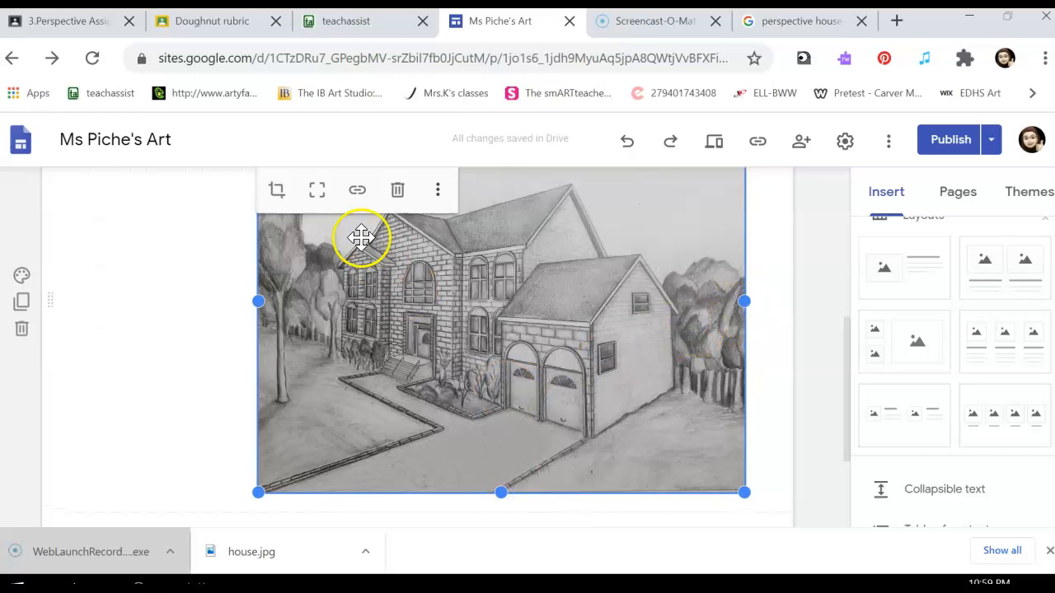
pyautogui.click(318, 200)
pyautogui.click(365, 305)
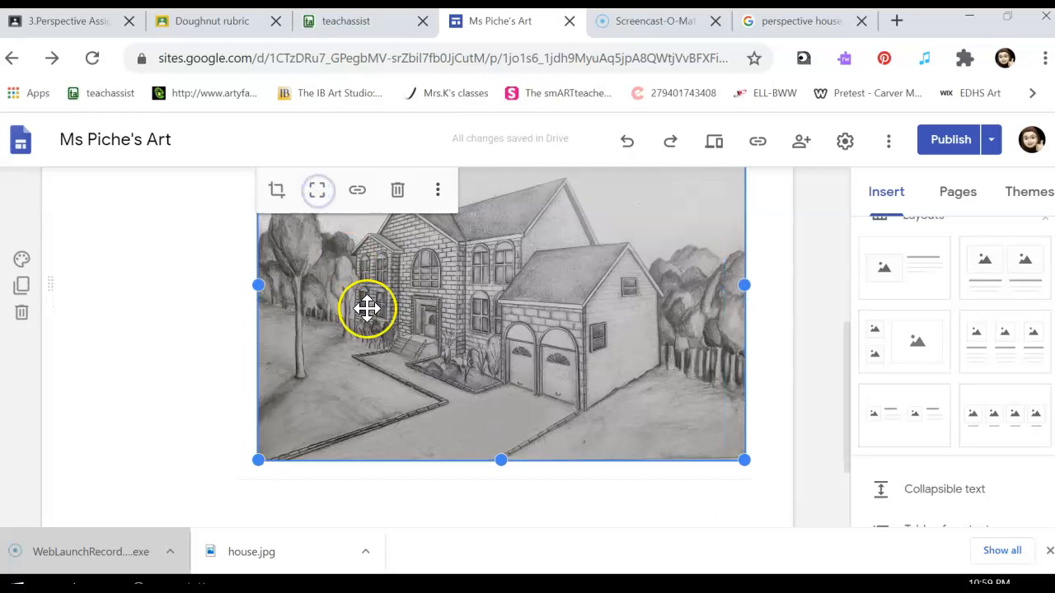
# Step: Add a text box below the house image reading "Answer the blog questions here."
pyautogui.scroll(1, 366, 308)
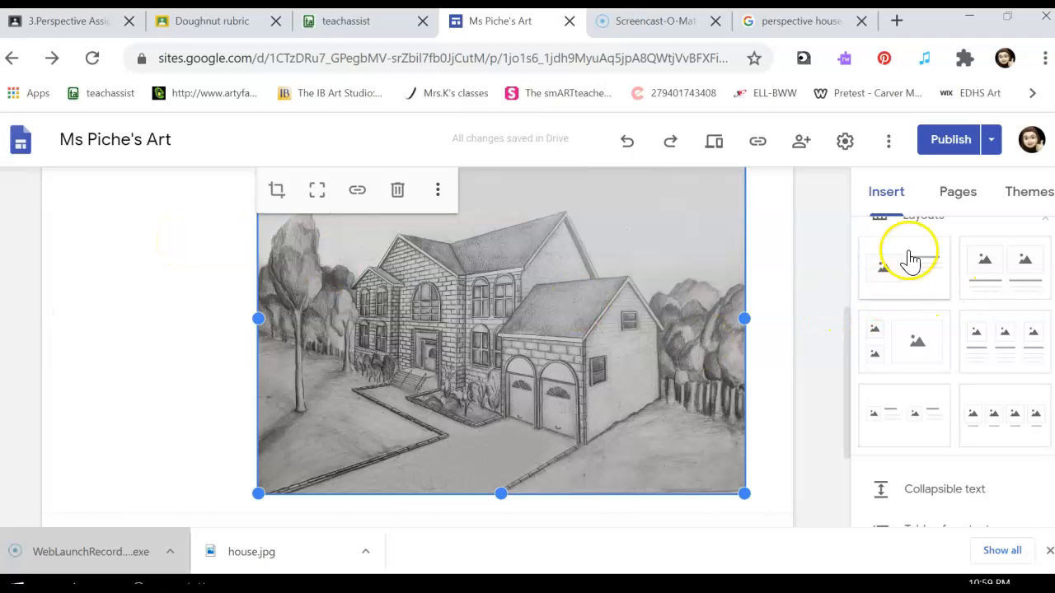
pyautogui.scroll(2, 904, 268)
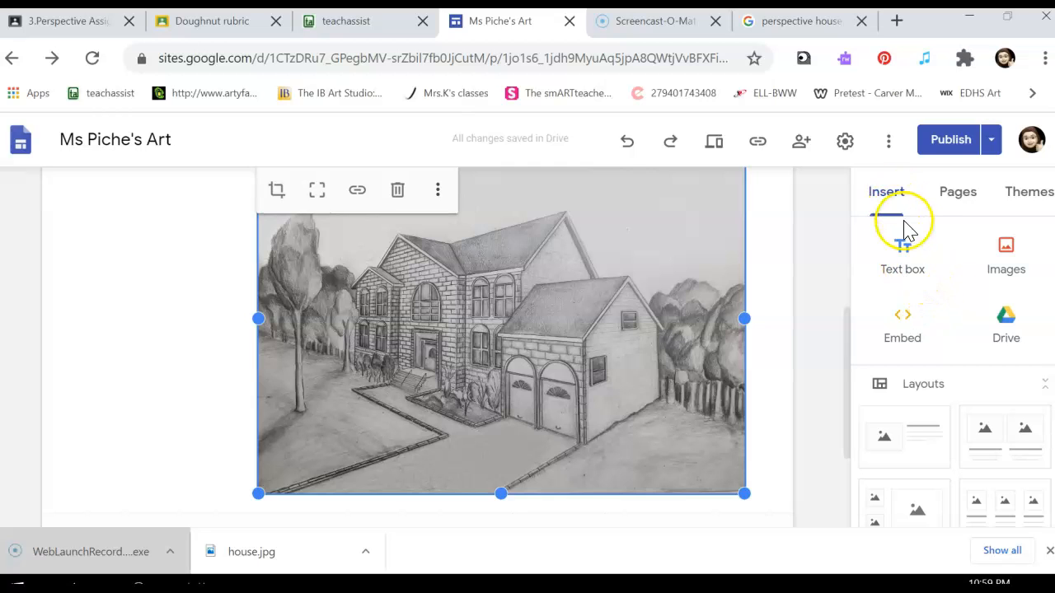
pyautogui.click(904, 265)
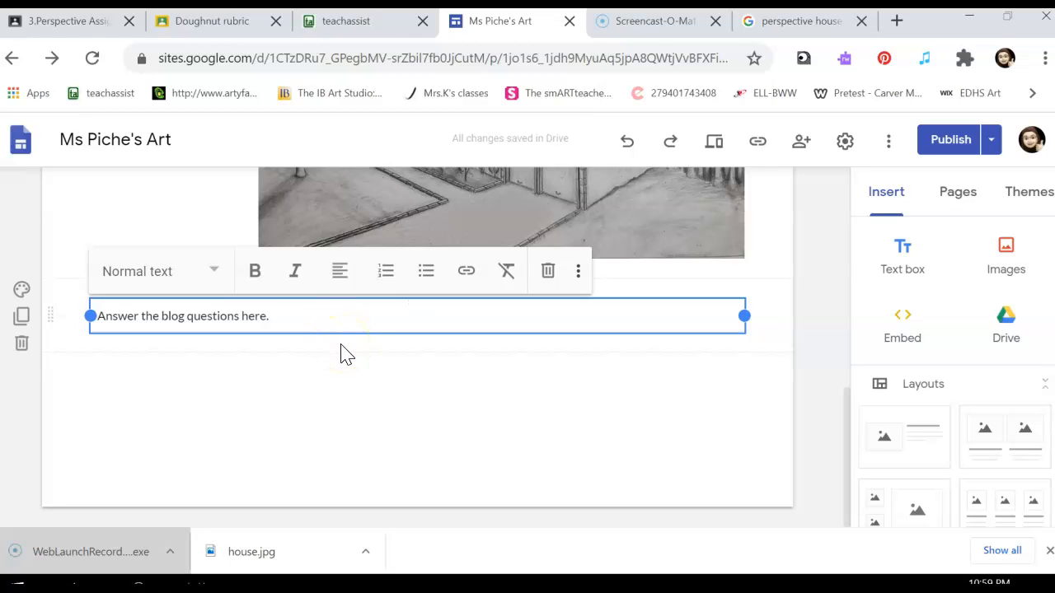
pyautogui.click(344, 353)
# Step: Compare the draft of the updated Perspective page with the currently published version, and return to the editor without publishing
pyautogui.scroll(2, 464, 371)
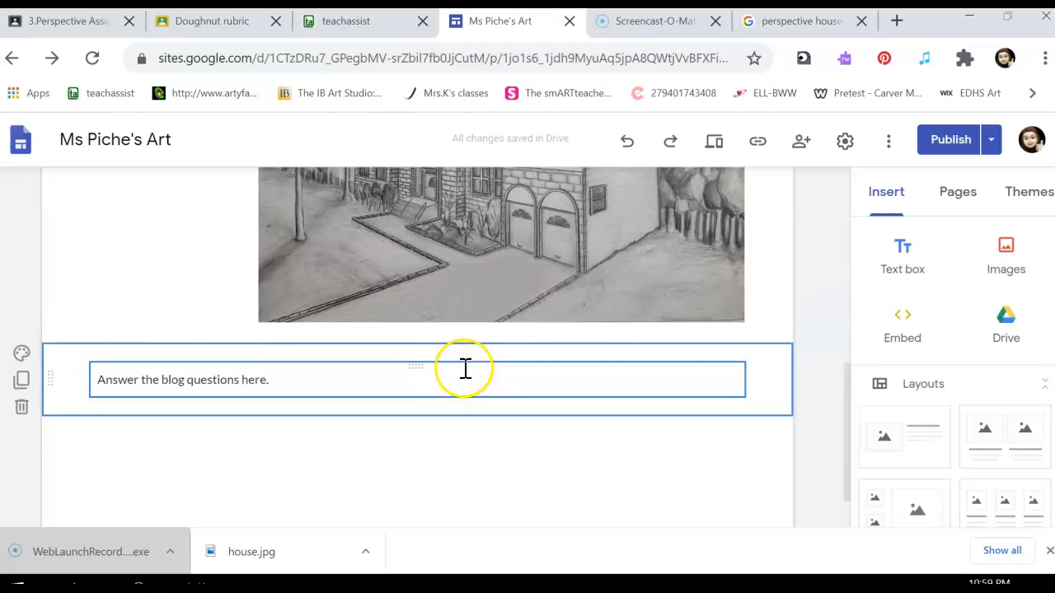
pyautogui.click(993, 148)
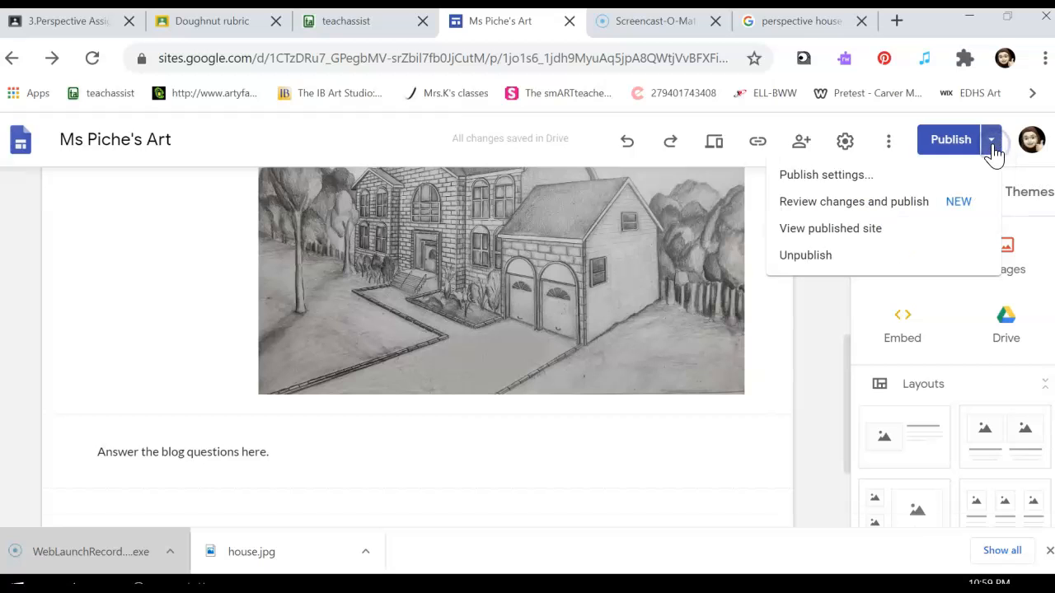
pyautogui.click(910, 228)
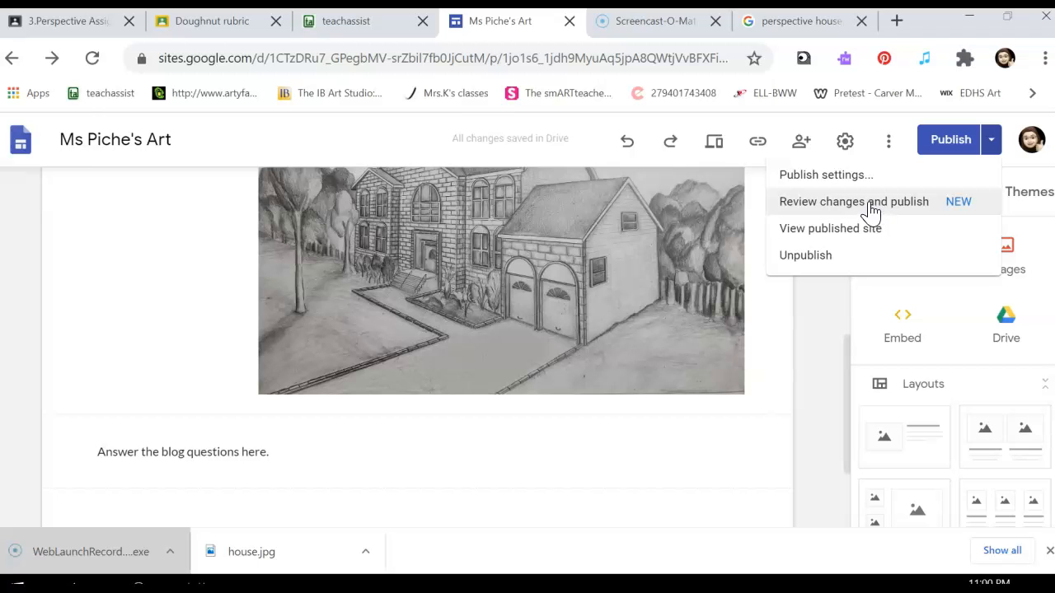
pyautogui.click(872, 206)
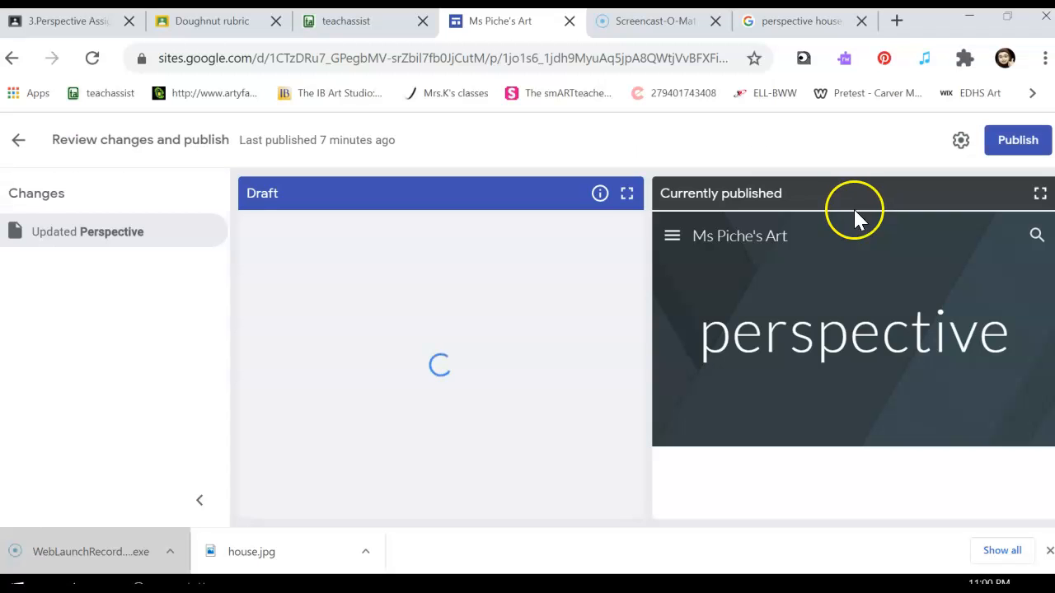
pyautogui.scroll(-5, 530, 337)
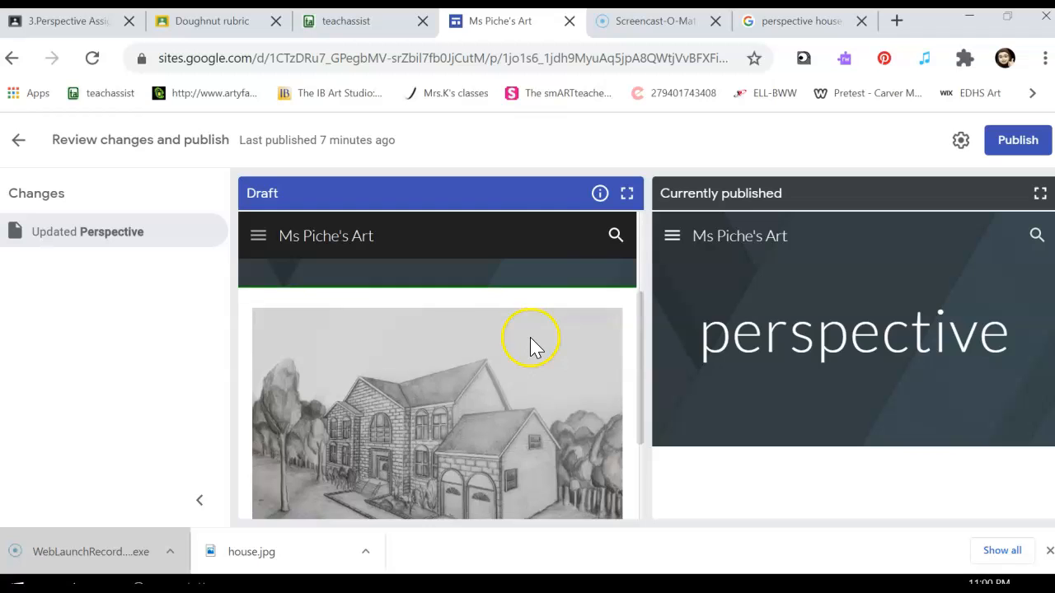
pyautogui.scroll(5, 529, 337)
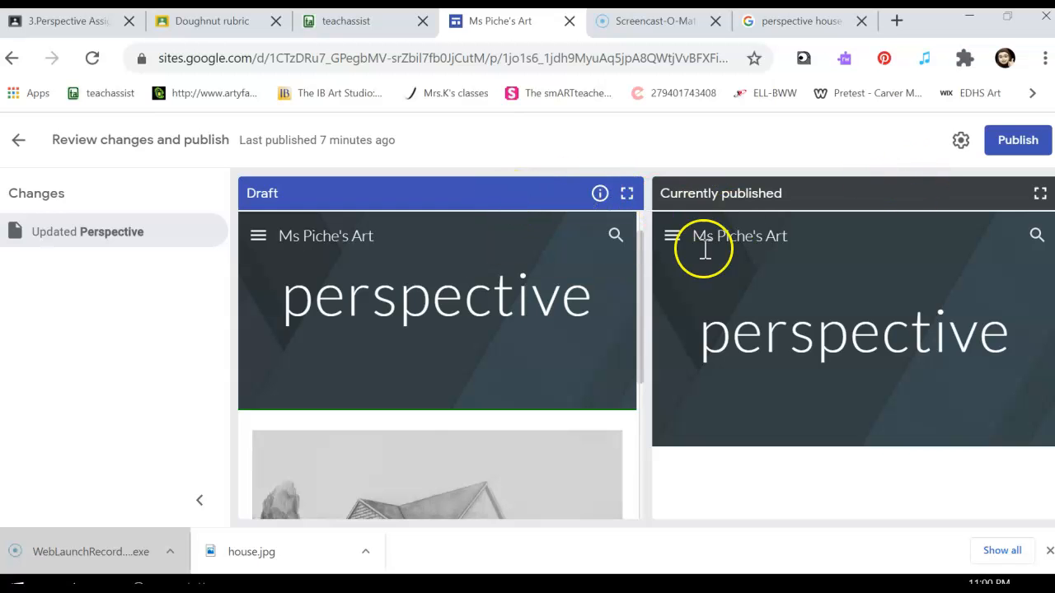
pyautogui.scroll(-5, 472, 361)
pyautogui.scroll(5, 472, 361)
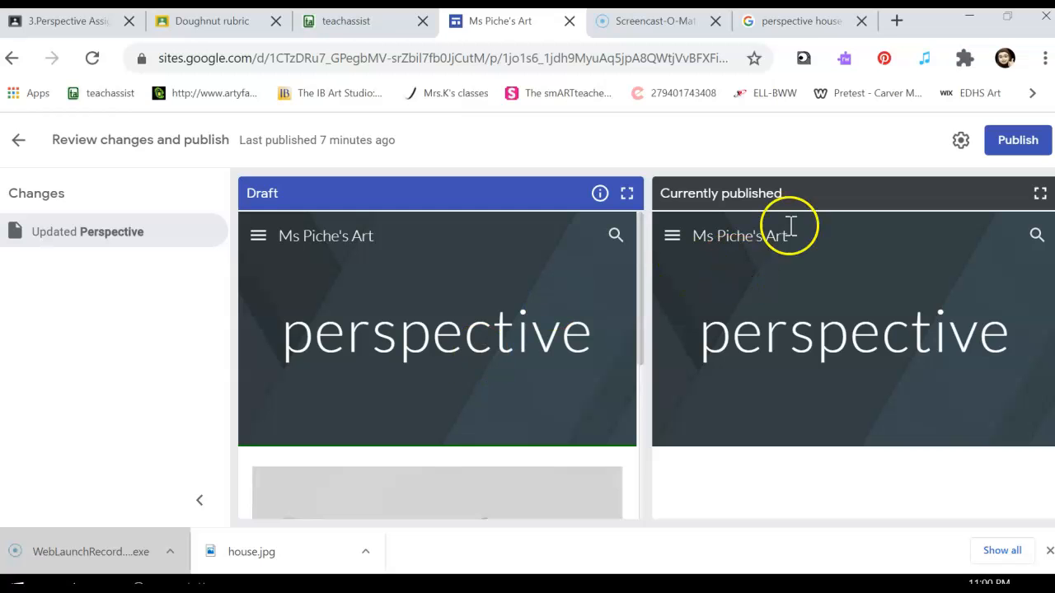
pyautogui.click(18, 148)
pyautogui.scroll(-2, 534, 287)
pyautogui.scroll(3, 540, 288)
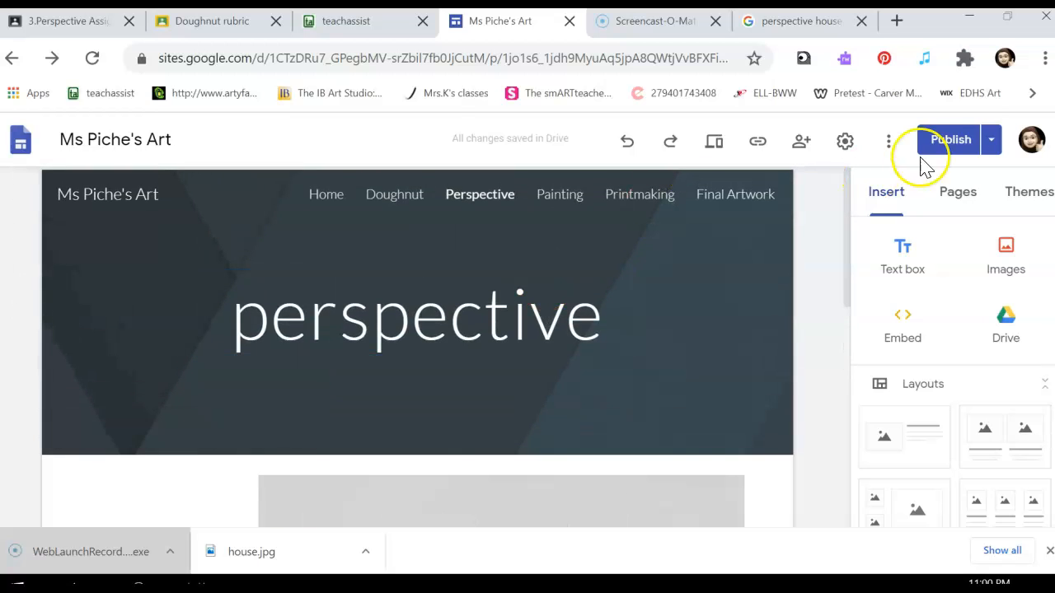
# Step: Review the draft Perspective page against the live version once more and publish the updated site
pyautogui.click(994, 155)
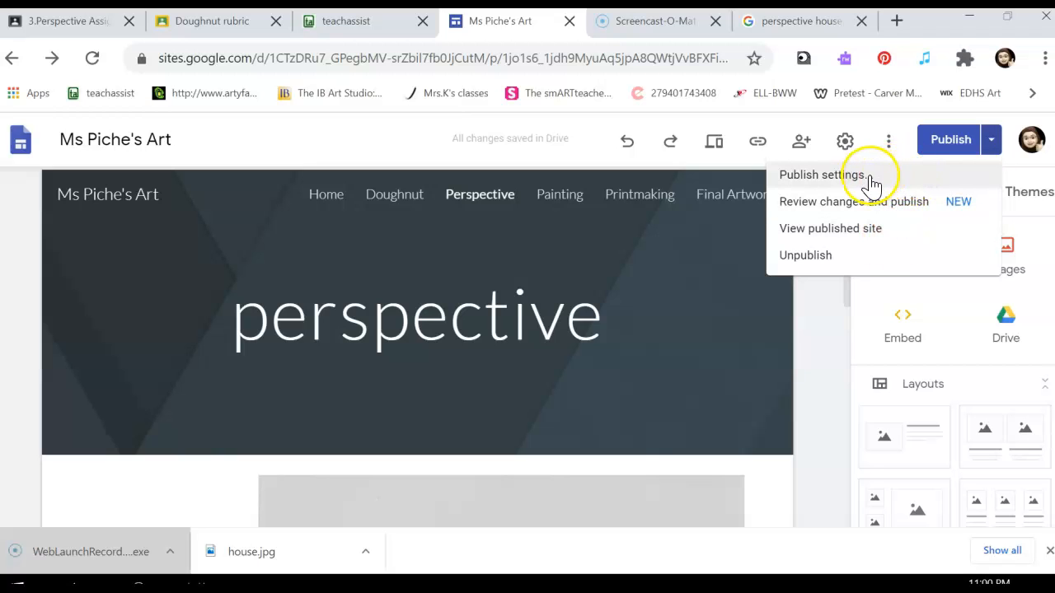
pyautogui.click(945, 152)
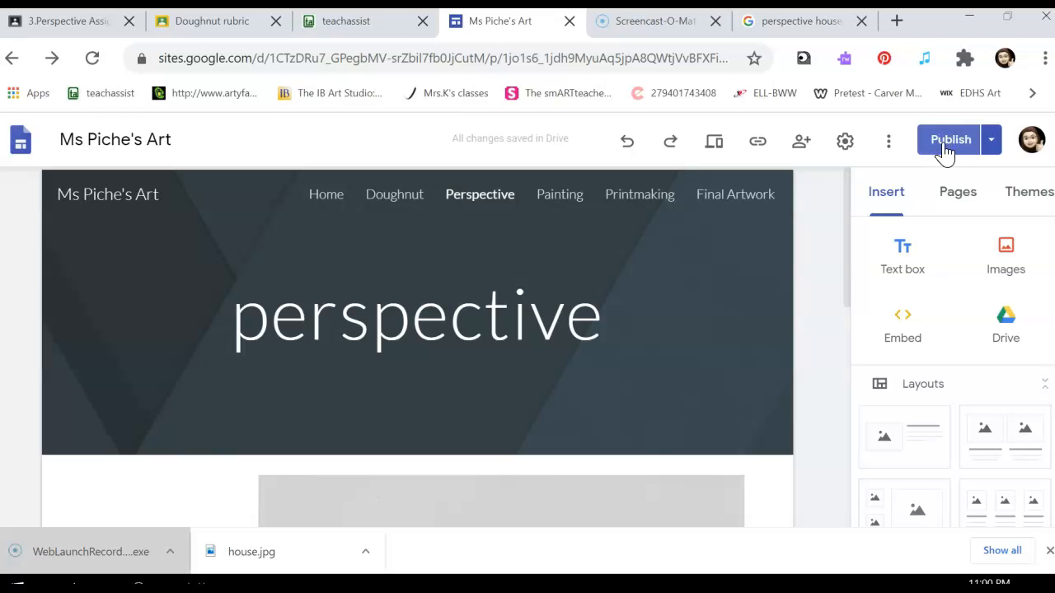
pyautogui.click(952, 141)
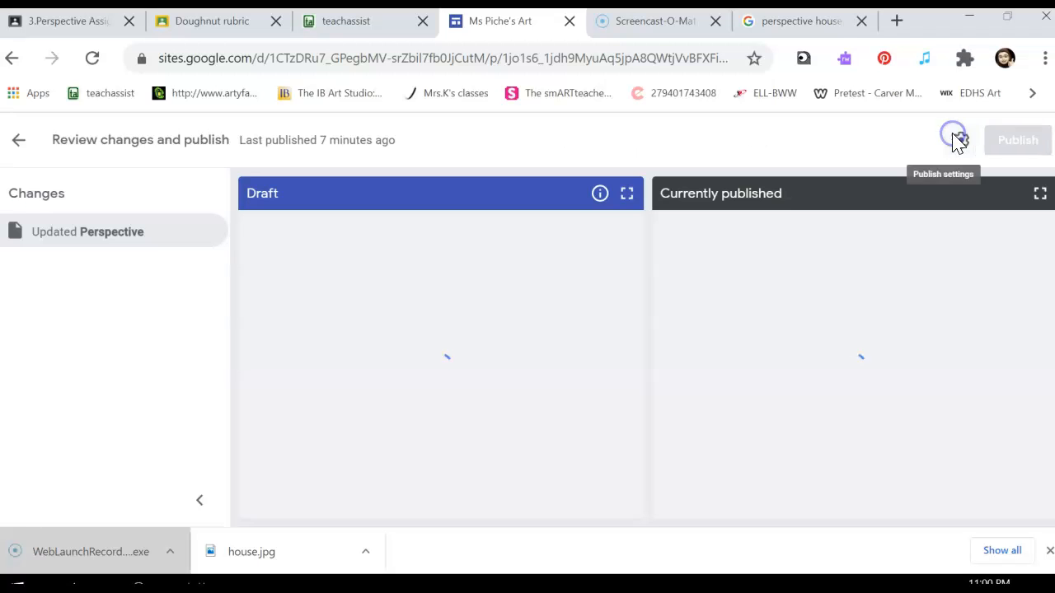
pyautogui.scroll(-5, 481, 280)
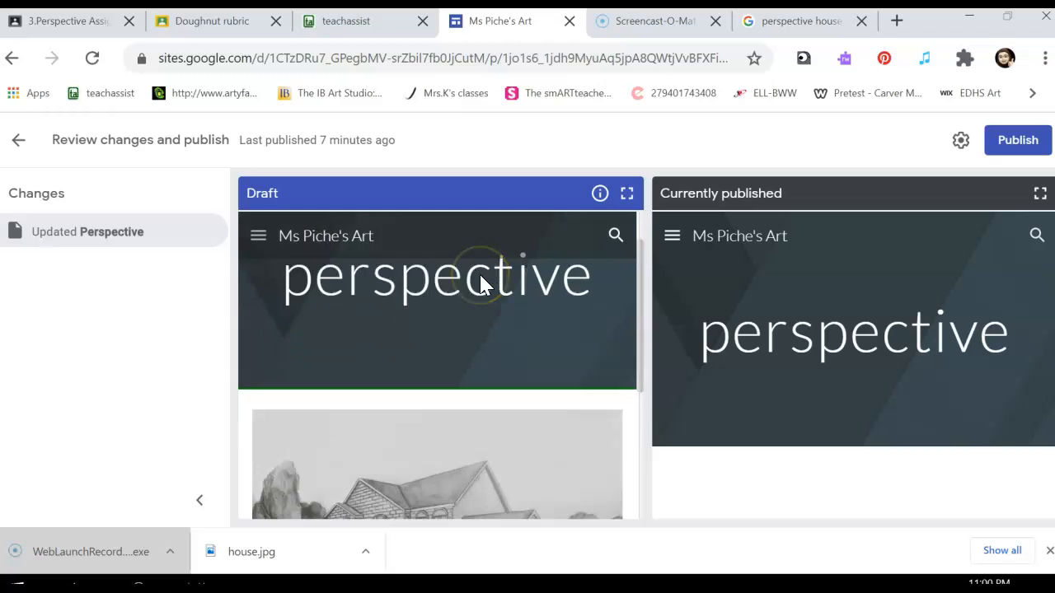
pyautogui.scroll(4, 480, 281)
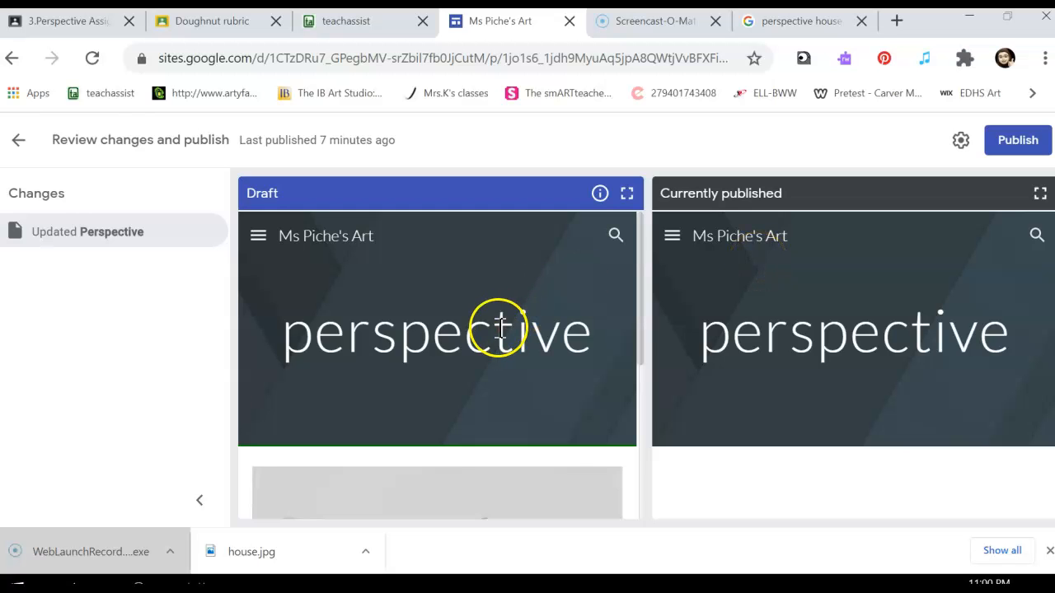
pyautogui.scroll(-2, 499, 328)
pyautogui.scroll(2, 496, 329)
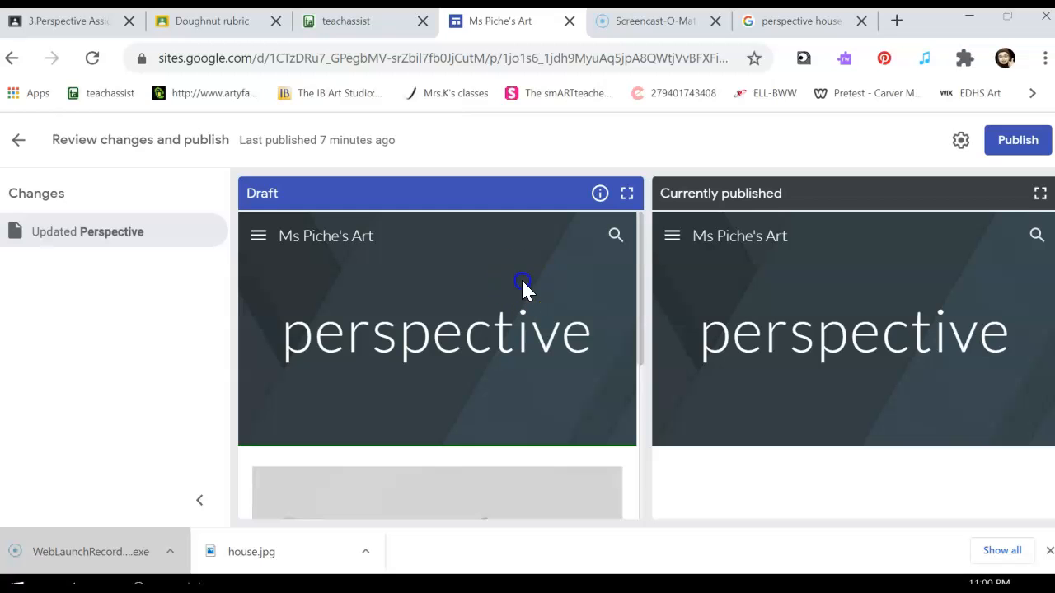
pyautogui.click(1010, 144)
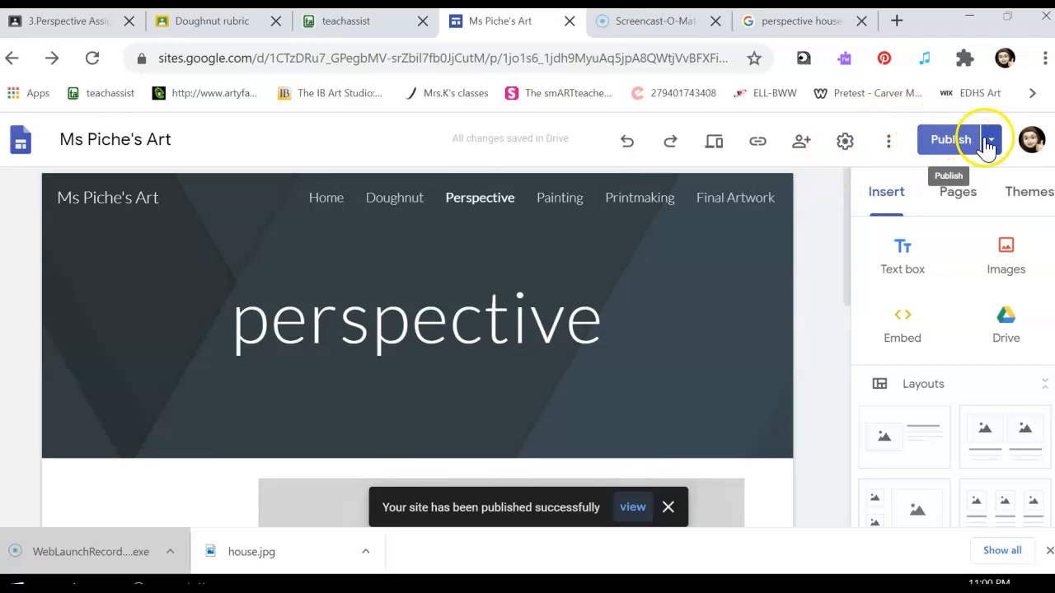
# Step: Open the published site and check the house drawing and the blog-answer text on its Perspective page
pyautogui.click(994, 141)
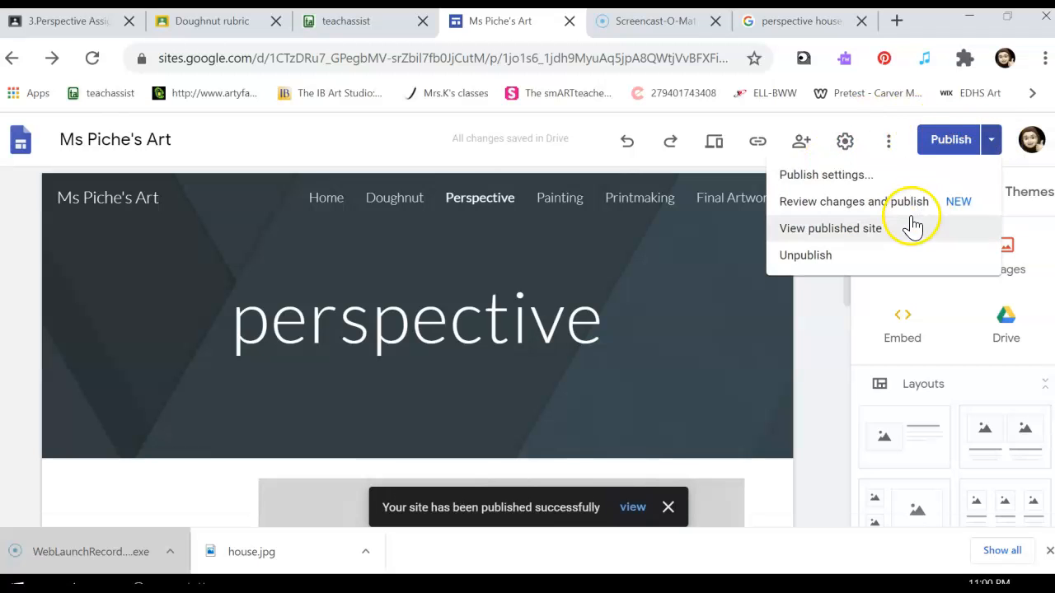
pyautogui.click(860, 230)
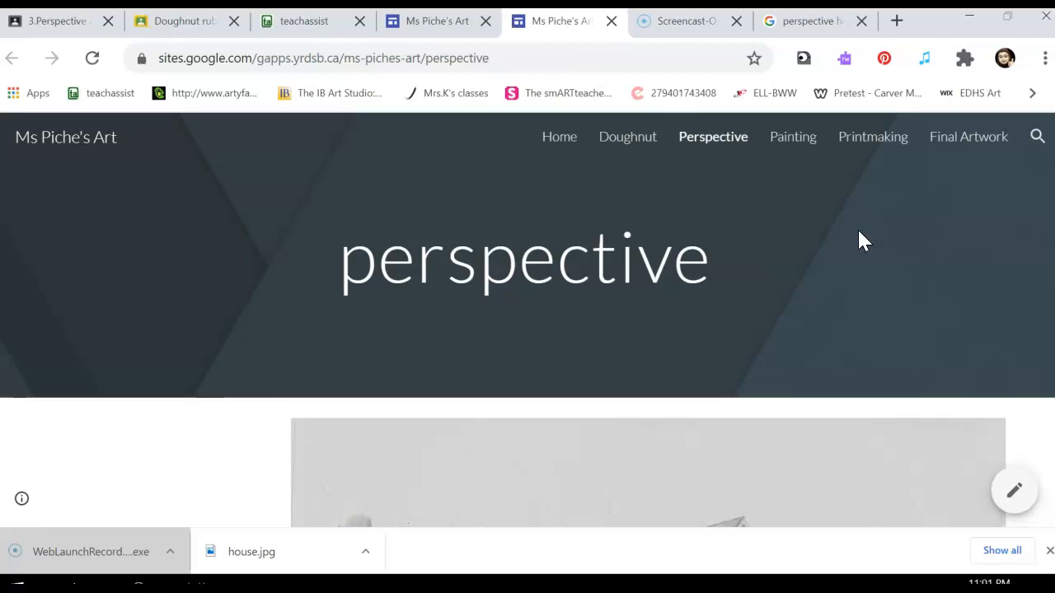
pyautogui.scroll(-3, 858, 233)
pyautogui.scroll(-3, 857, 232)
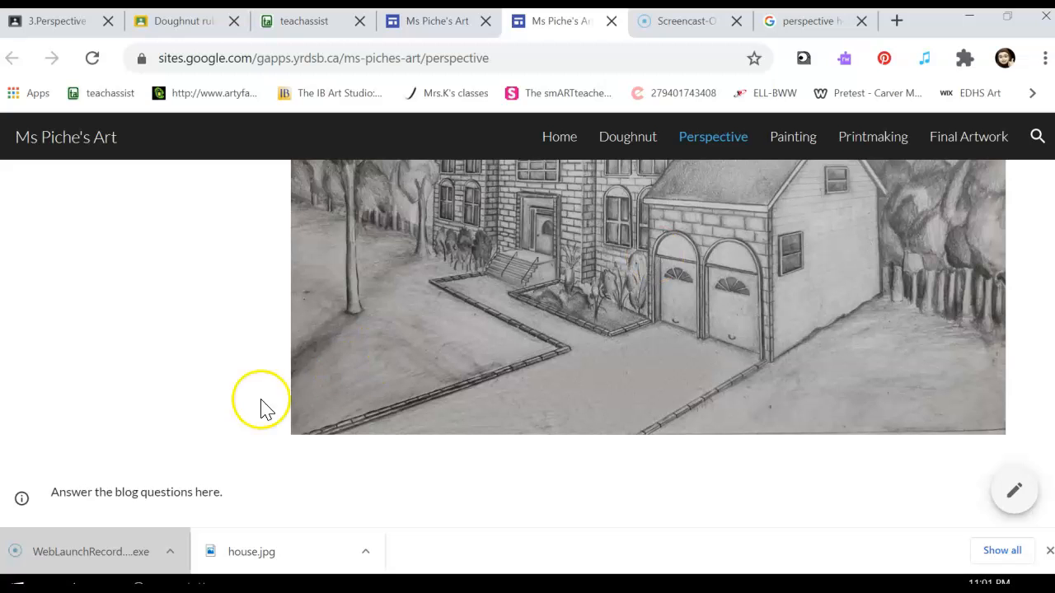
pyautogui.scroll(3, 492, 452)
pyautogui.scroll(1, 492, 455)
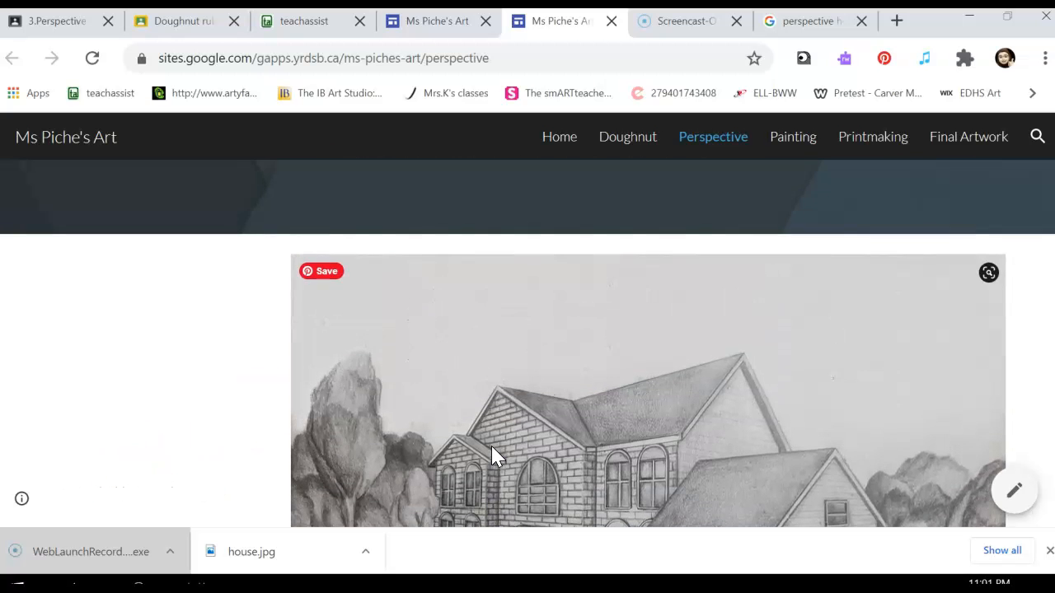
pyautogui.scroll(-2, 492, 455)
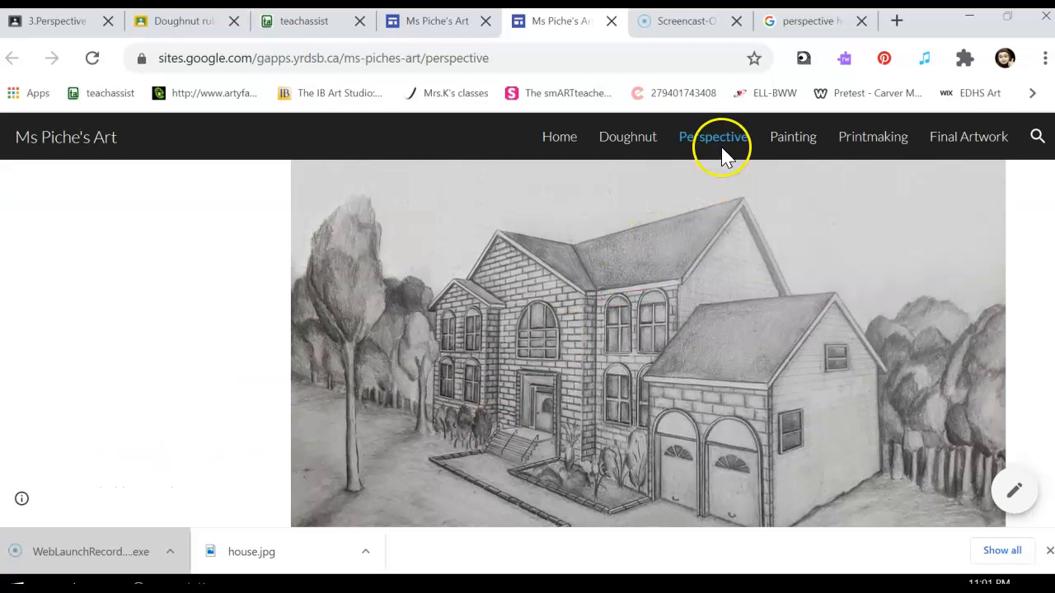
# Step: Look through the published Doughnut page and the Home page to check their artwork and text
pyautogui.click(623, 143)
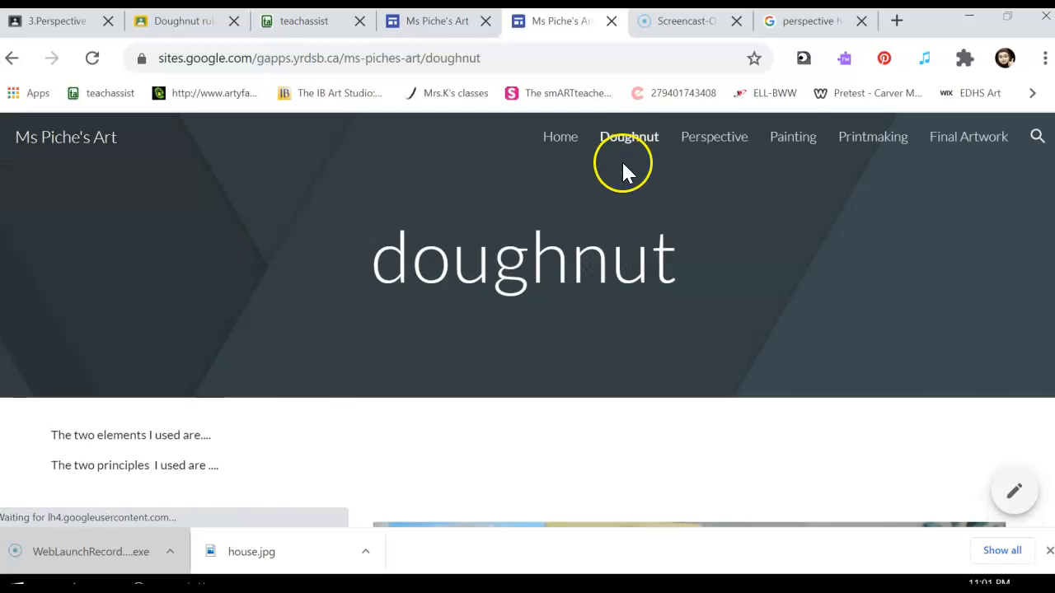
pyautogui.scroll(-5, 609, 318)
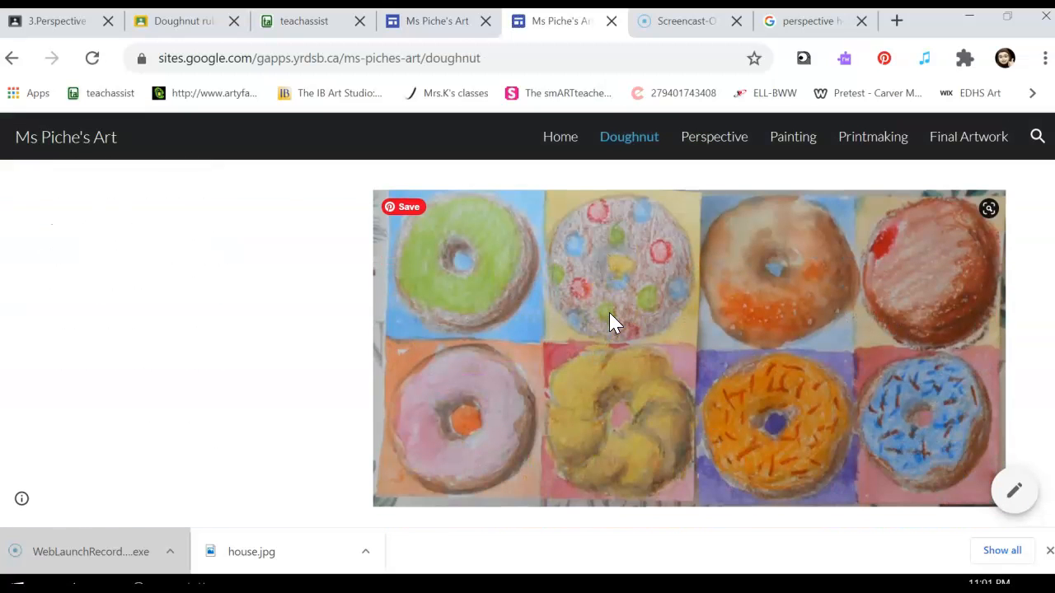
pyautogui.scroll(5, 609, 318)
pyautogui.click(568, 142)
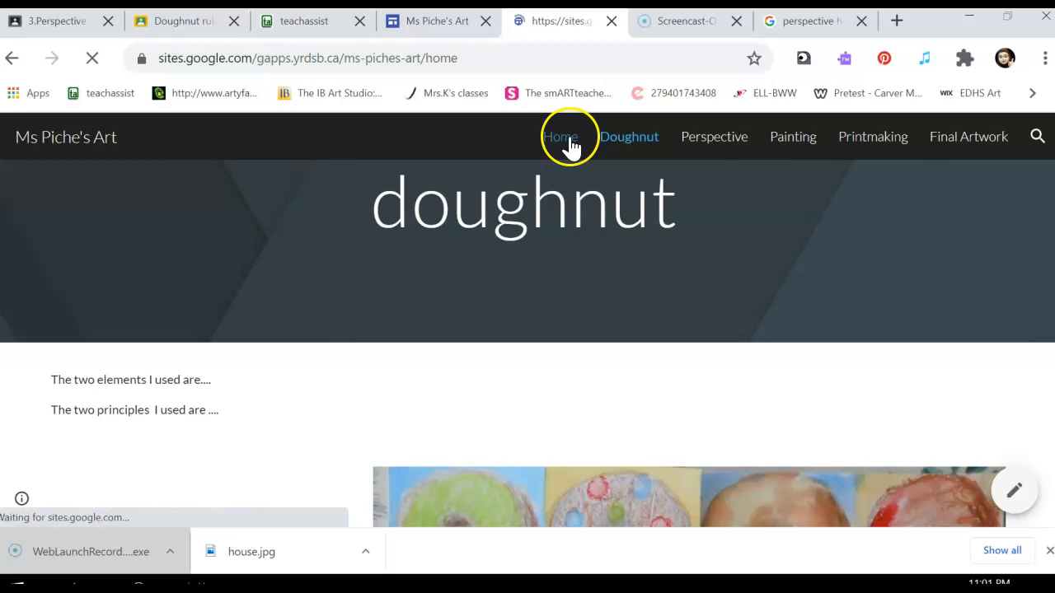
pyautogui.scroll(-3, 581, 264)
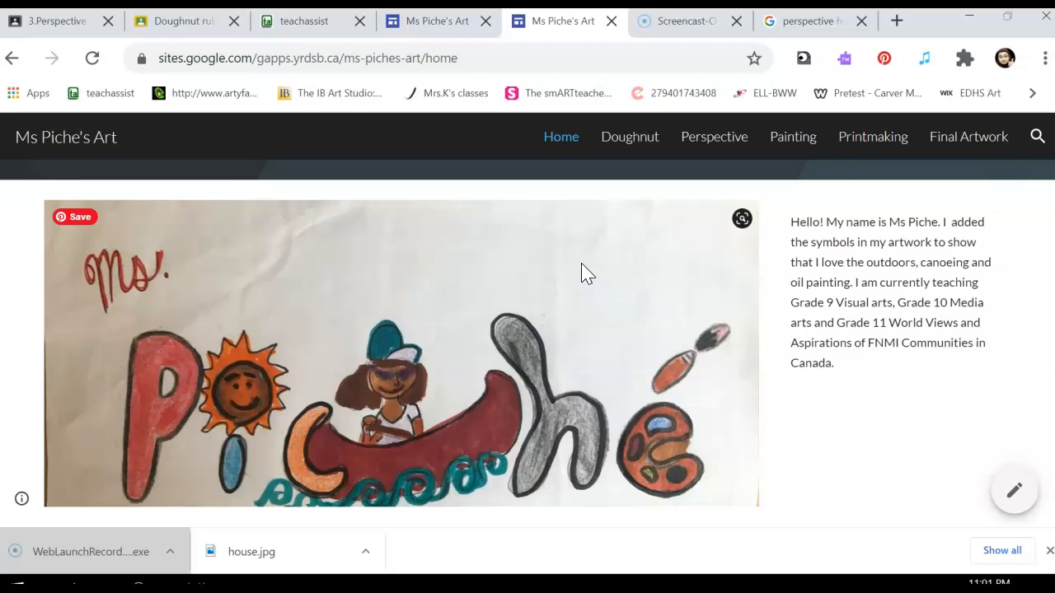
pyautogui.scroll(3, 582, 274)
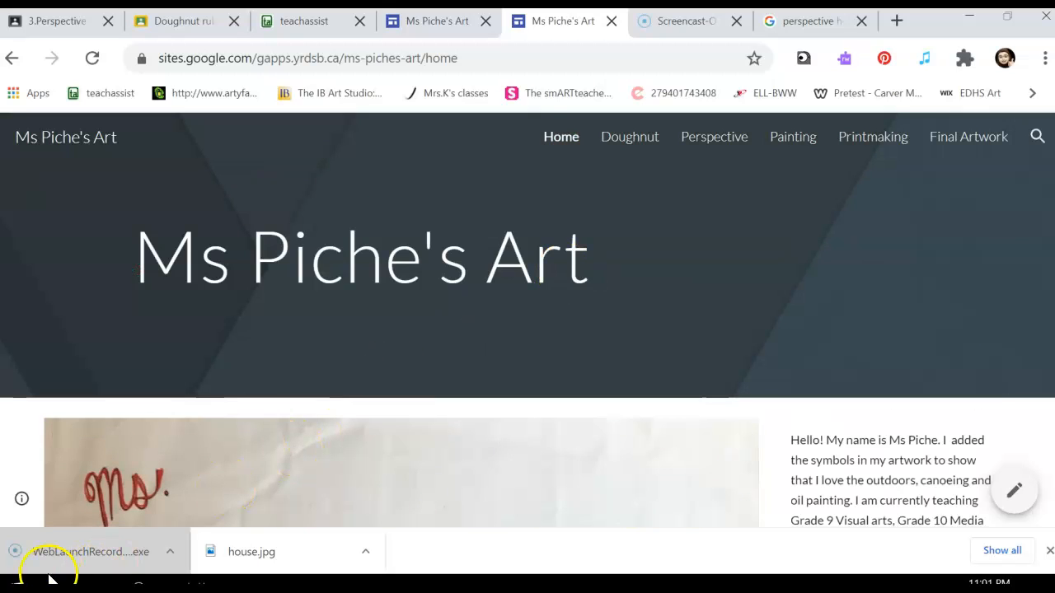